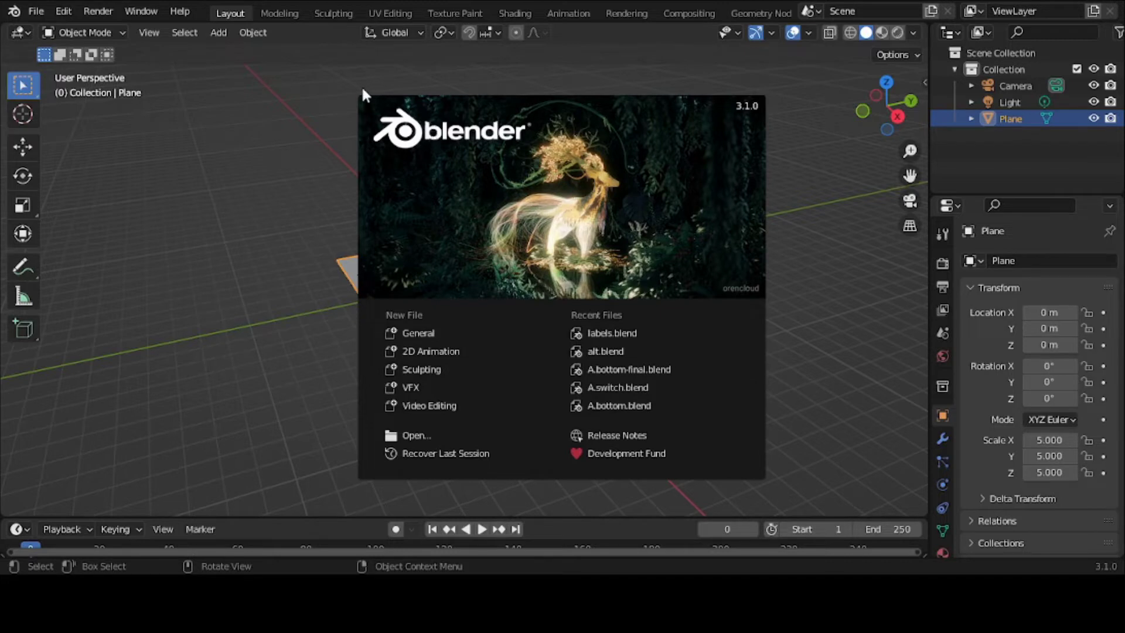
- Dismiss the splash screen and switch to the Shading workspace
{"action": "left_click", "coordinate": [308, 91]}
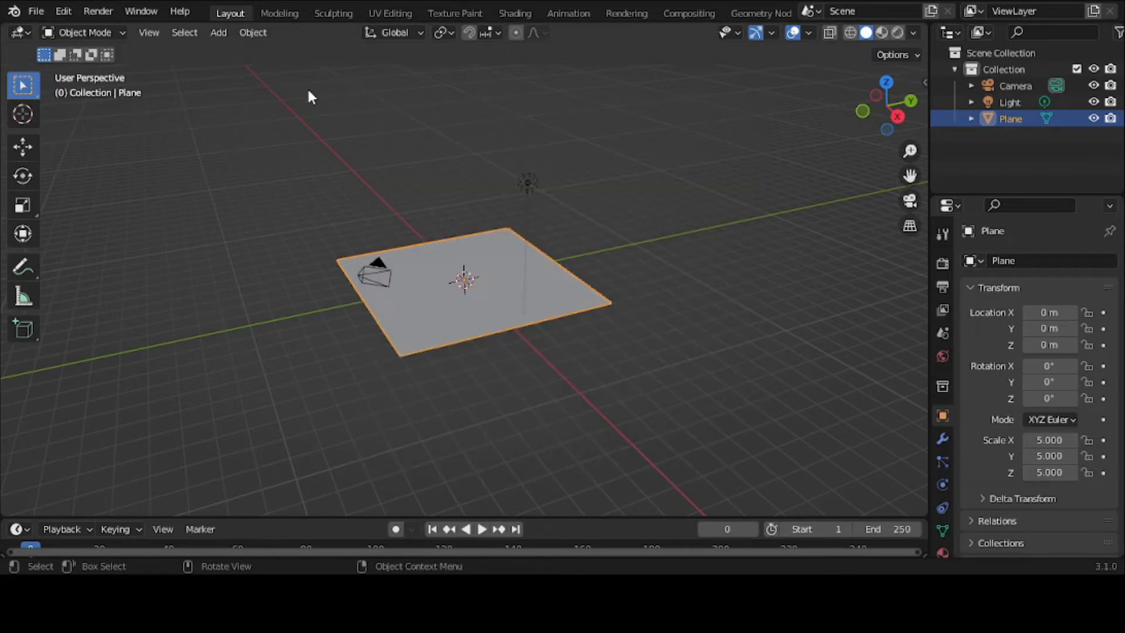
{"action": "left_click", "coordinate": [509, 11]}
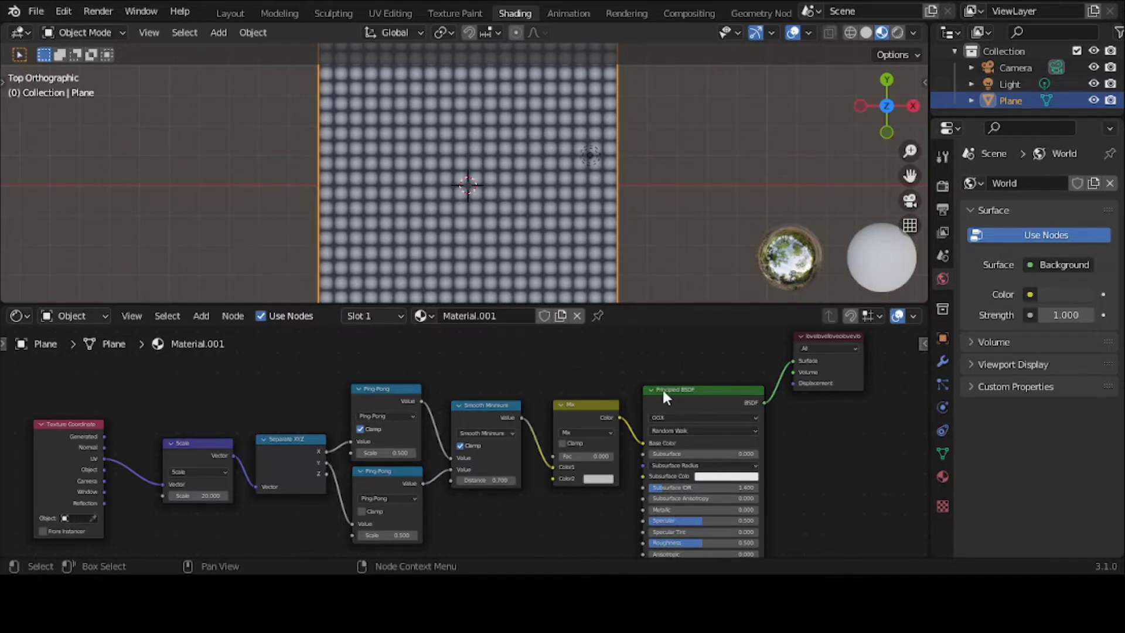
- Review the plane's material node chain from Texture Coordinate through Principled BSDF to the material output
{"action": "scroll", "coordinate": [663, 392], "scroll_direction": "down", "scroll_amount": 1}
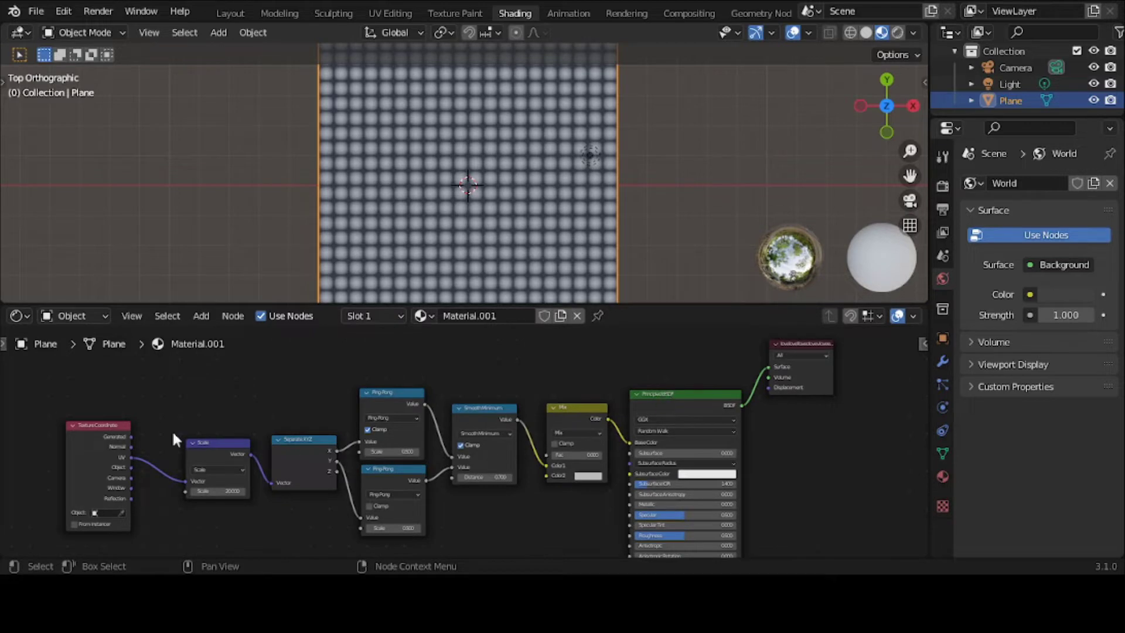
{"action": "left_click", "coordinate": [92, 433]}
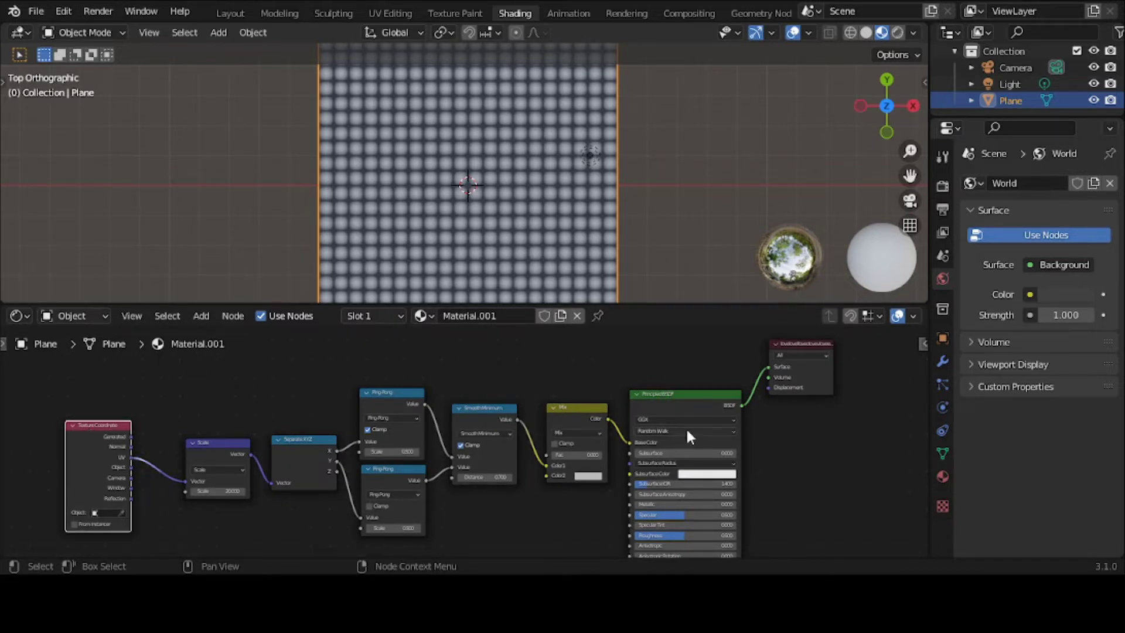
{"action": "left_click", "coordinate": [683, 404]}
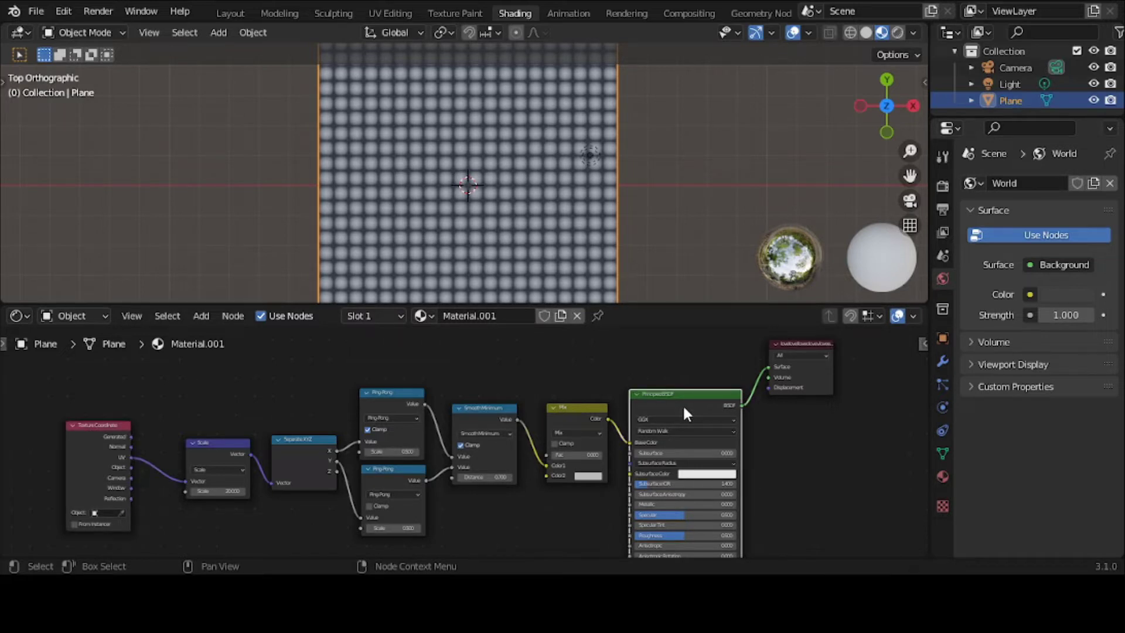
{"action": "left_click", "coordinate": [791, 379]}
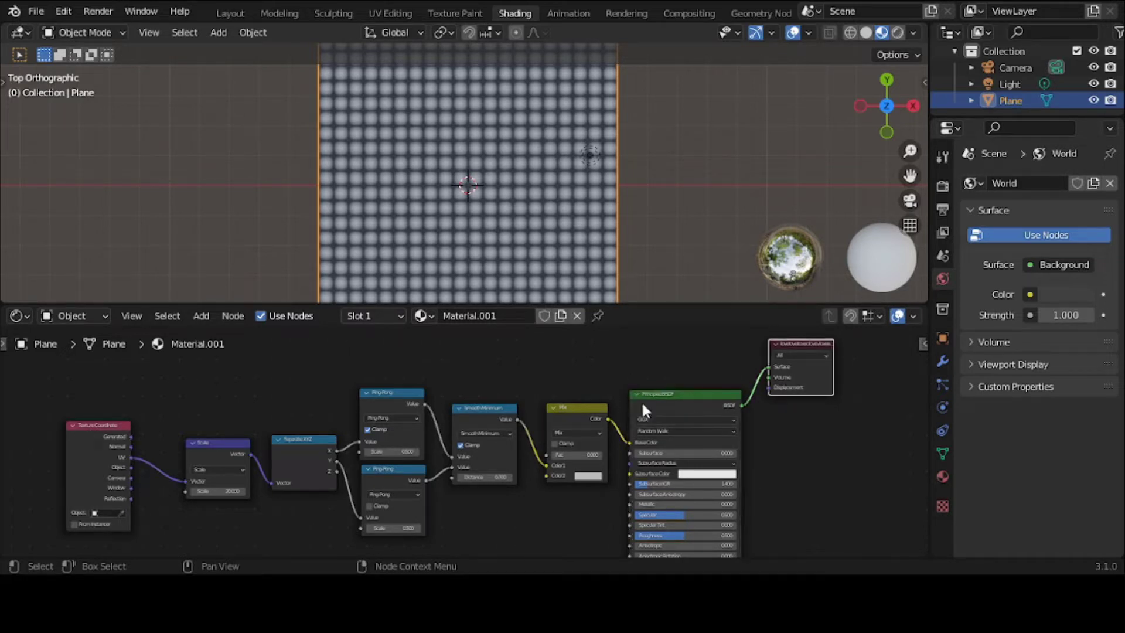
{"action": "scroll", "coordinate": [577, 409], "scroll_direction": "up", "scroll_amount": 3}
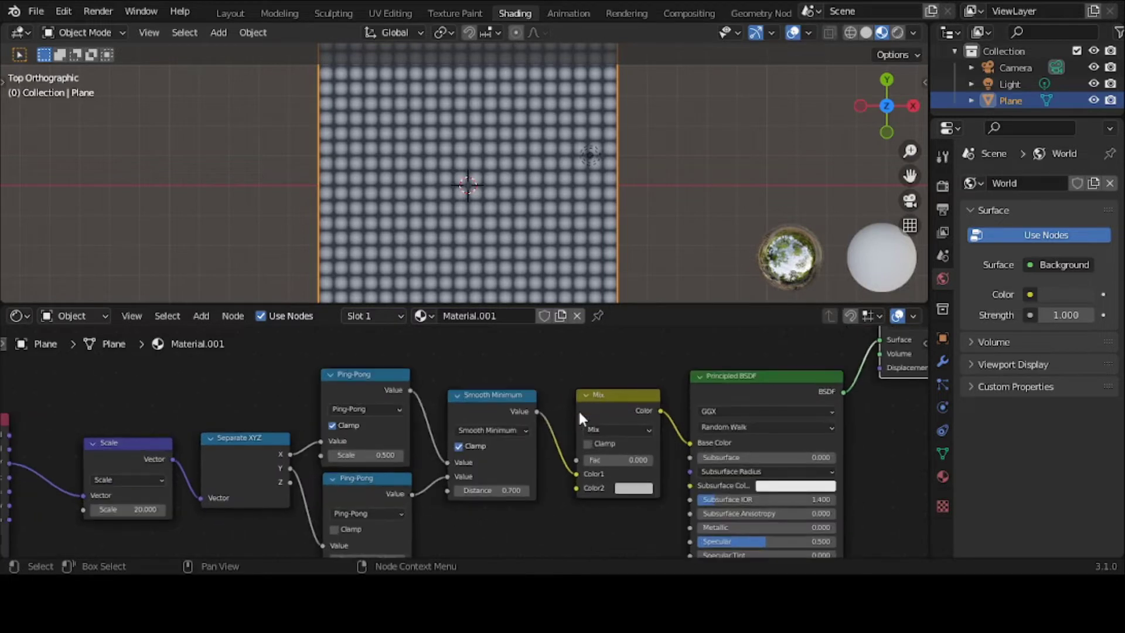
{"action": "scroll", "coordinate": [577, 408], "scroll_direction": "up", "scroll_amount": 2}
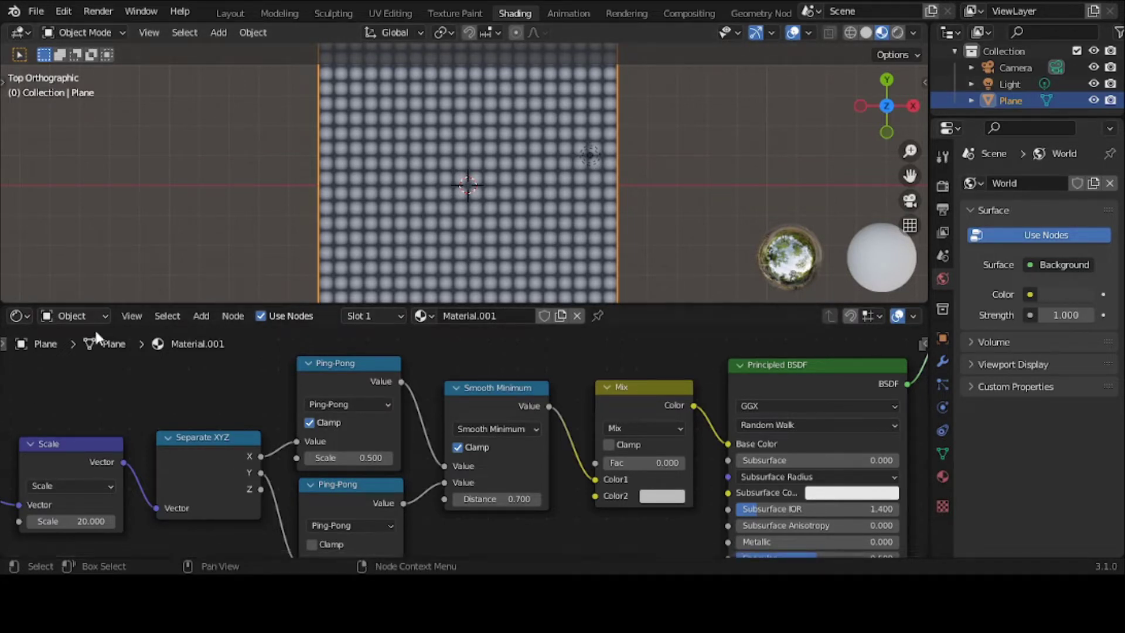
- Try a Scale of -1.5 on the upper Ping-Pong node and restore it to 0.5
{"action": "left_click", "coordinate": [330, 364]}
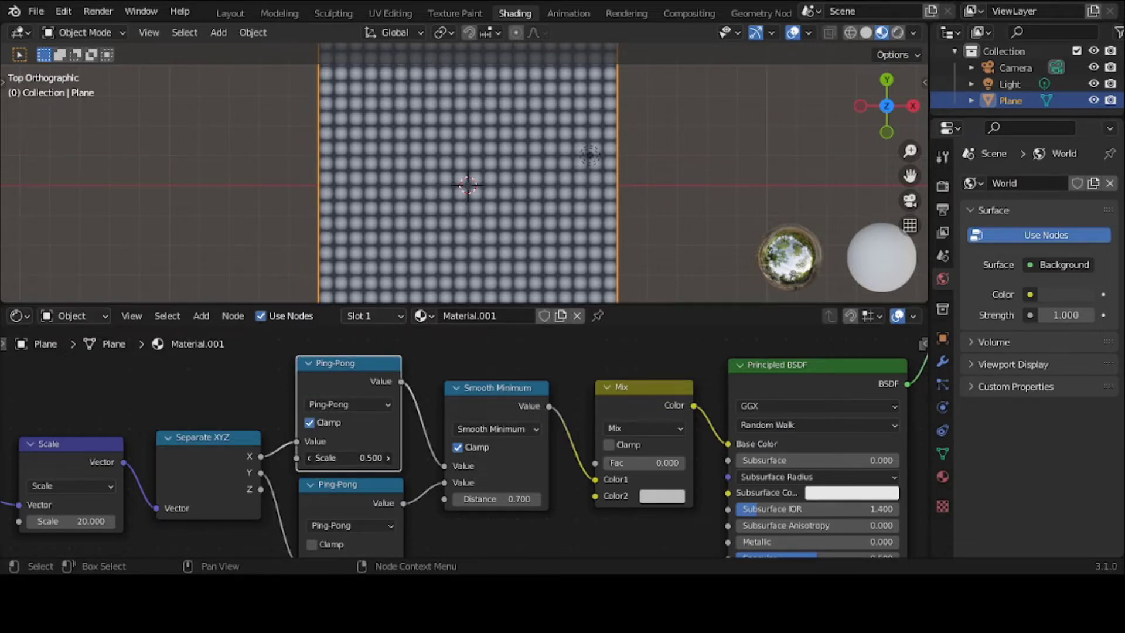
{"action": "mouse_move", "coordinate": [349, 457]}
{"action": "left_mouse_down"}
{"action": "mouse_move", "coordinate": [375, 457]}
{"action": "mouse_move", "coordinate": [258, 457]}
{"action": "mouse_move", "coordinate": [342, 459]}
{"action": "left_mouse_up"}
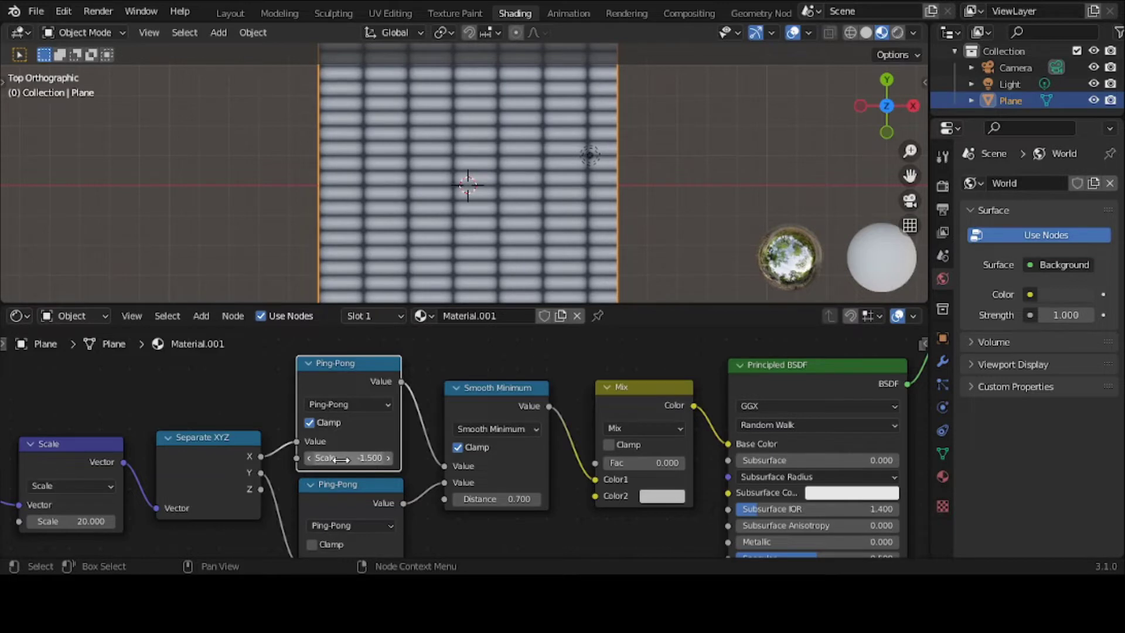
{"action": "left_click", "coordinate": [342, 460]}
{"action": "key", "text": "BackSpace"}
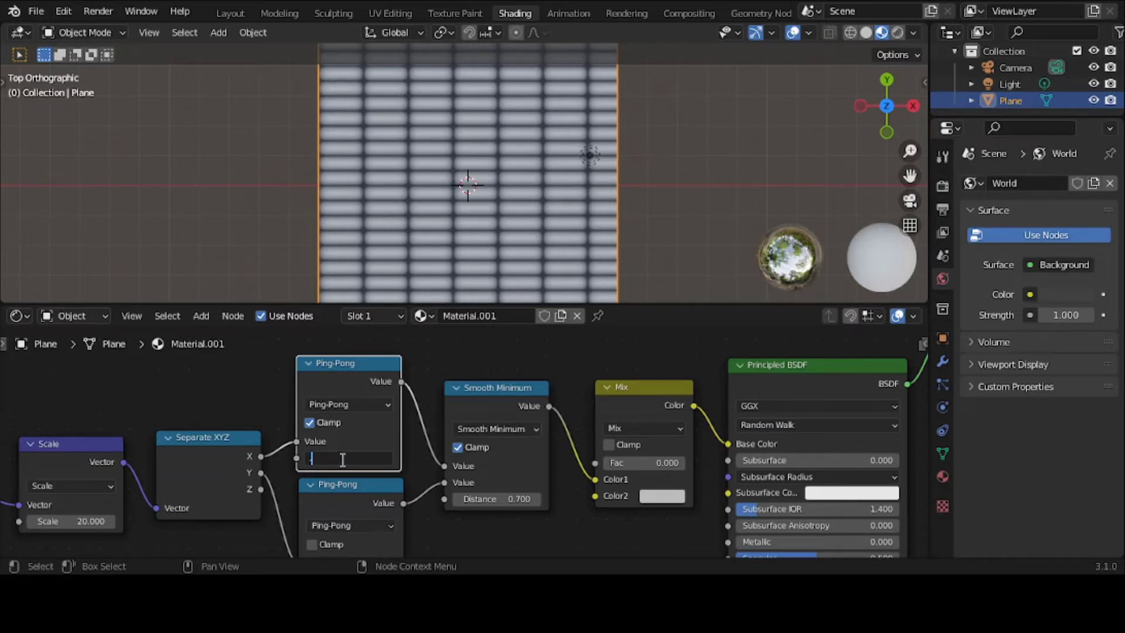
{"action": "type", "text": ".5"}
{"action": "key", "text": "Return"}
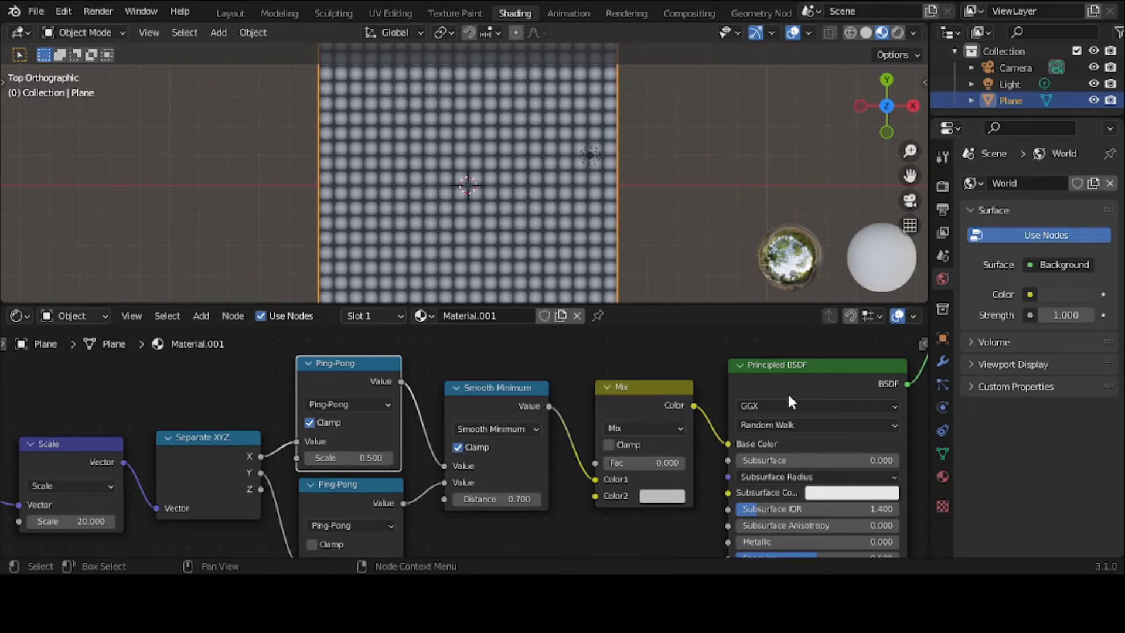
- Label the upper Ping-Pong node "x change" in its node properties and undo that label
{"action": "key", "text": "n"}
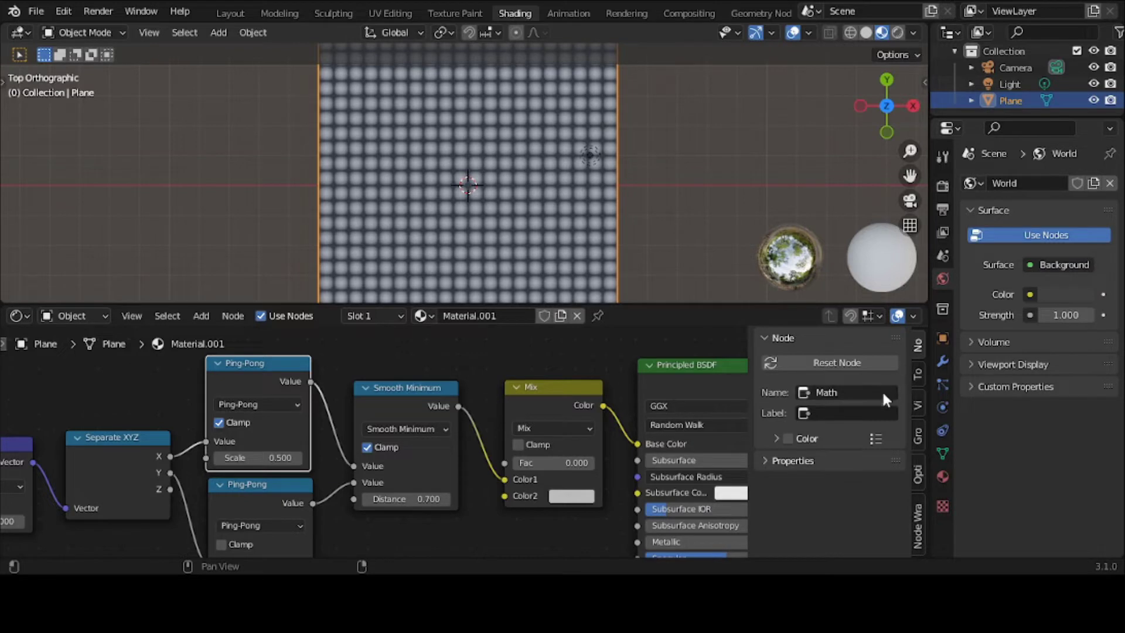
{"action": "left_click", "coordinate": [847, 414]}
{"action": "type", "text": "x change"}
{"action": "key", "text": "Return"}
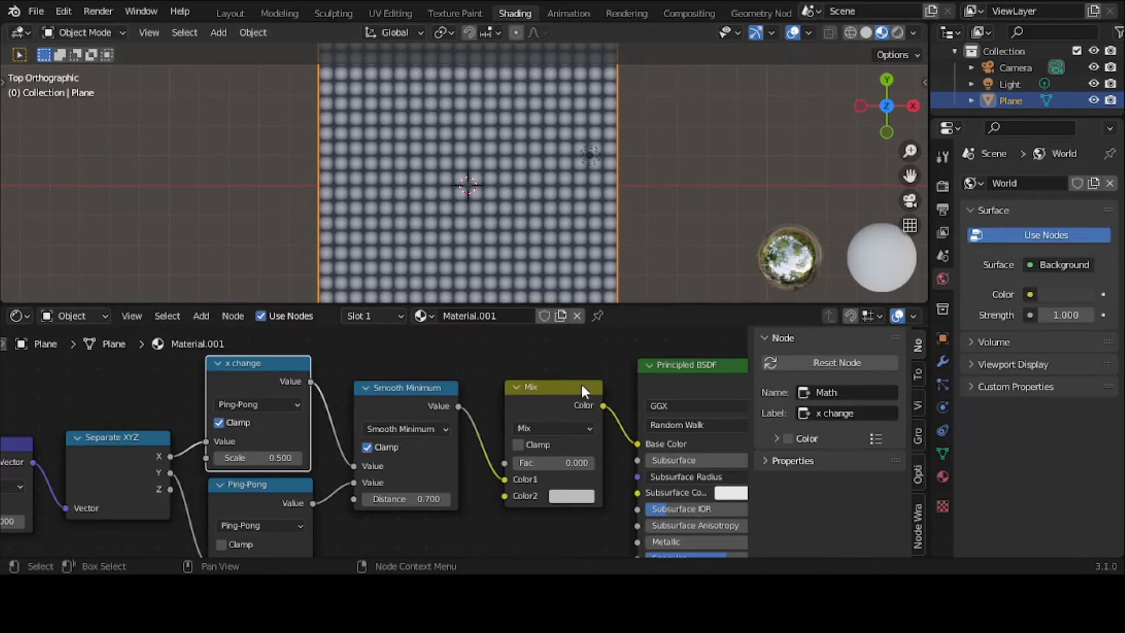
{"action": "key", "text": "ctrl+z"}
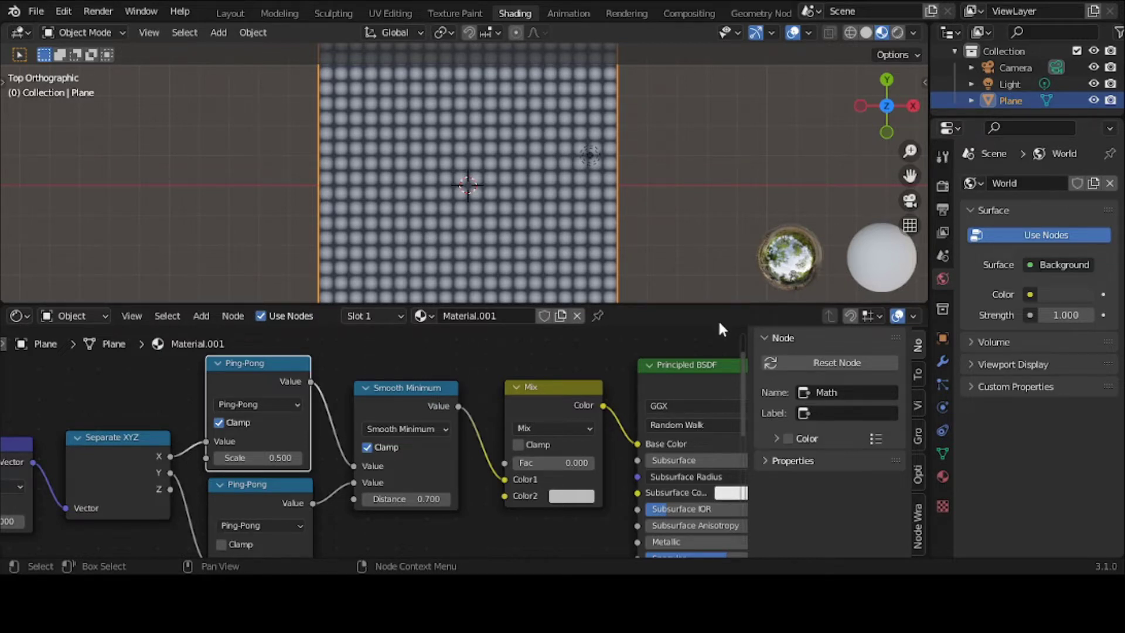
{"action": "key", "text": "n"}
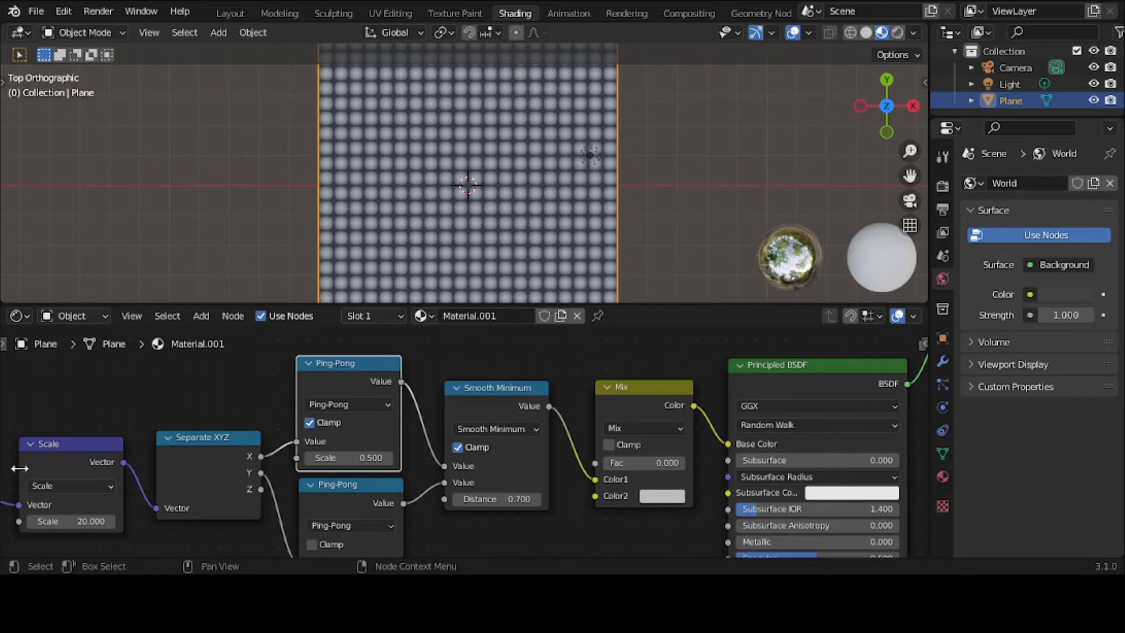
- Handwrite the note "Shift + Ctrl L" with the Annotate tool above the Scale and Separate XYZ nodes
{"action": "key", "text": "t"}
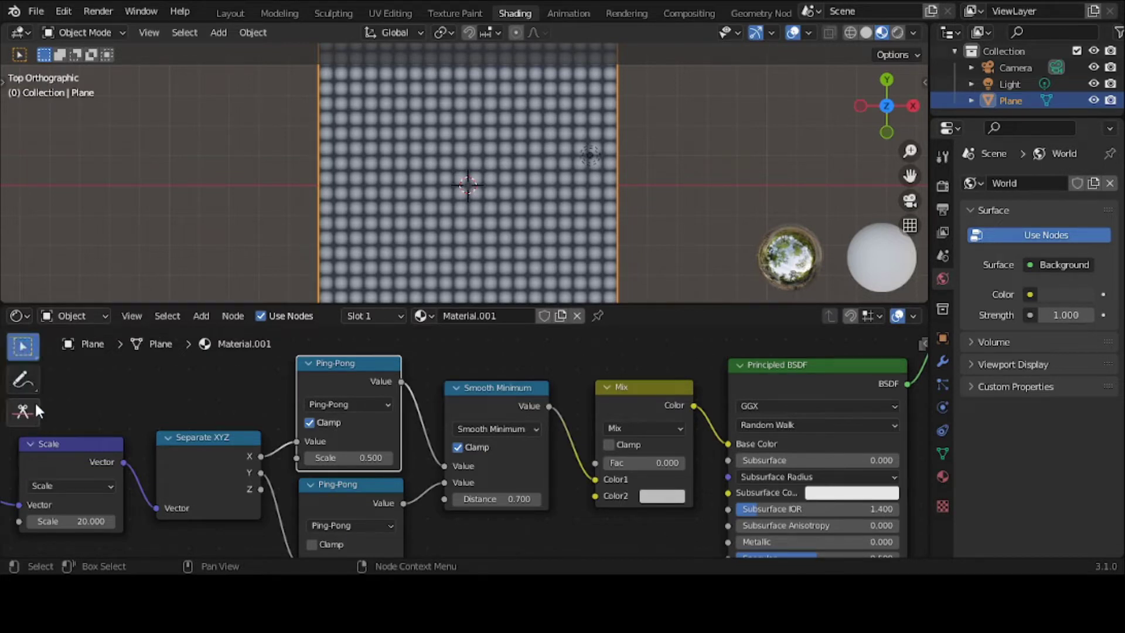
{"action": "left_click", "coordinate": [22, 379]}
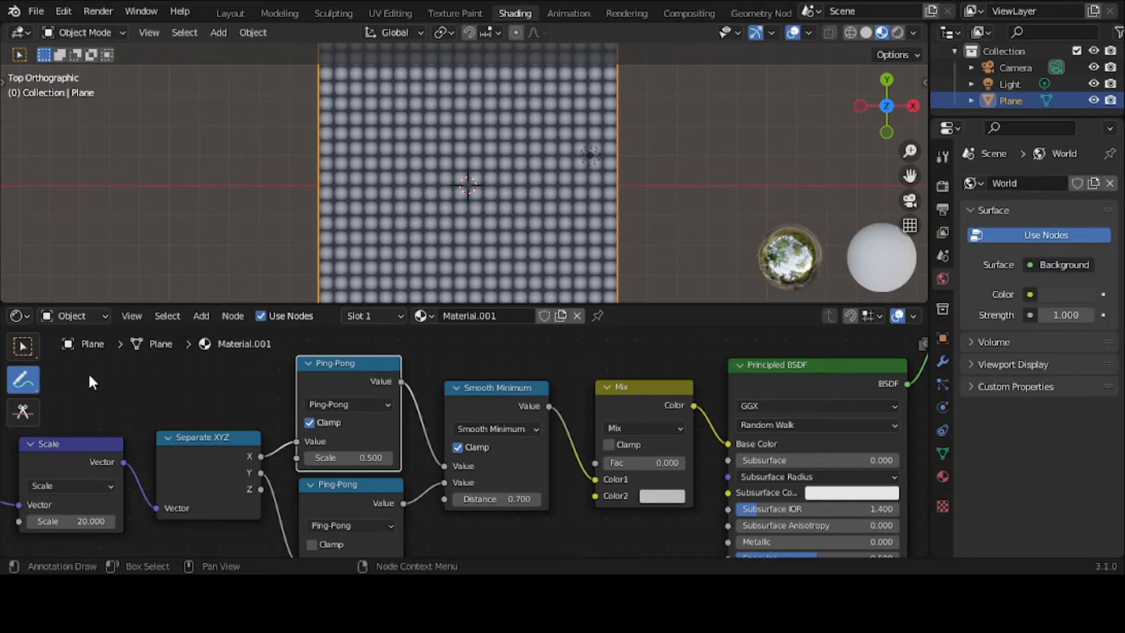
{"action": "mouse_move", "coordinate": [96, 365]}
{"action": "left_mouse_down"}
{"action": "mouse_move", "coordinate": [81, 388]}
{"action": "mouse_move", "coordinate": [115, 393]}
{"action": "mouse_move", "coordinate": [151, 370]}
{"action": "mouse_move", "coordinate": [178, 387]}
{"action": "mouse_move", "coordinate": [186, 372]}
{"action": "mouse_move", "coordinate": [204, 375]}
{"action": "left_mouse_up"}
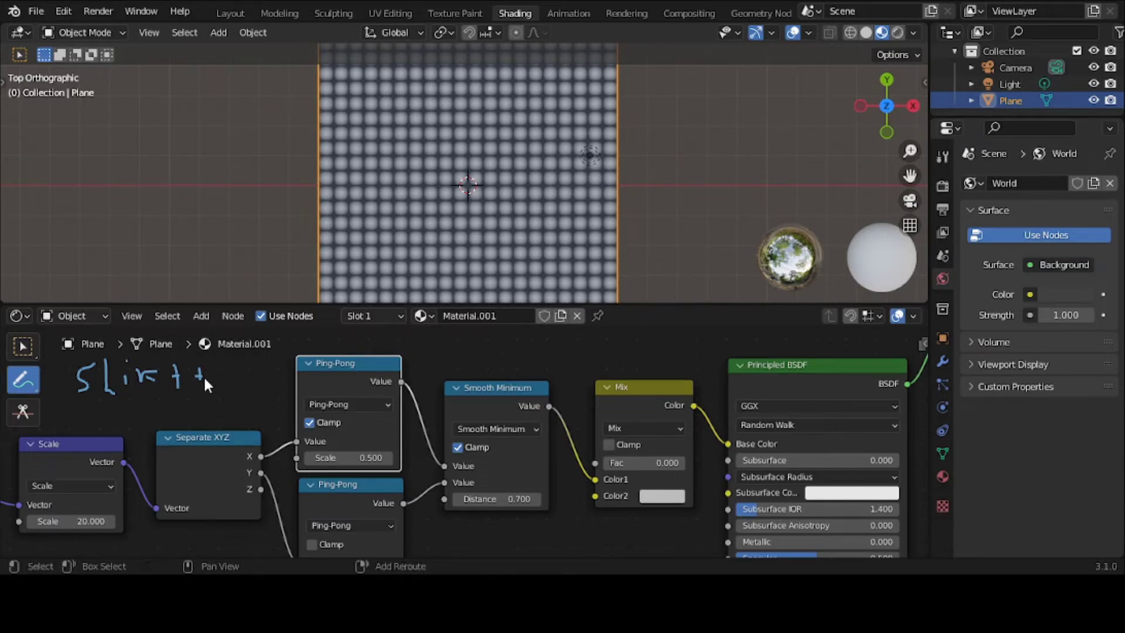
{"action": "key", "text": "shift+alt+l"}
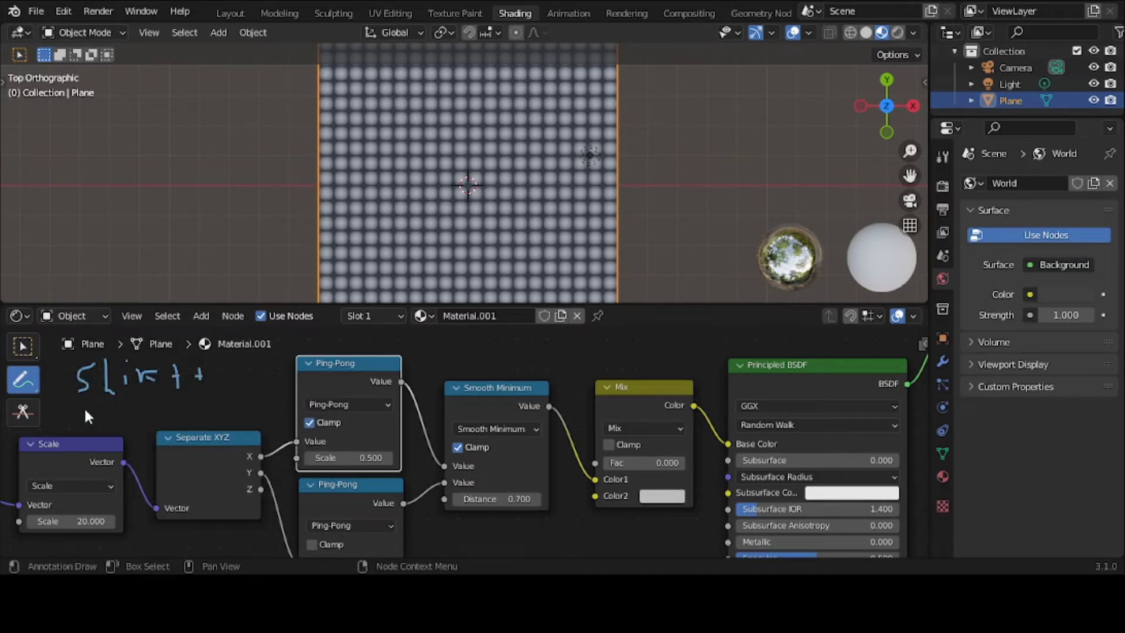
{"action": "mouse_move", "coordinate": [89, 404]}
{"action": "left_mouse_down"}
{"action": "mouse_move", "coordinate": [79, 421]}
{"action": "mouse_move", "coordinate": [93, 430]}
{"action": "mouse_move", "coordinate": [132, 405]}
{"action": "left_mouse_up"}
{"action": "left_click_drag", "start_coordinate": [156, 399], "coordinate": [164, 420]}
{"action": "mouse_move", "coordinate": [228, 361]}
{"action": "left_mouse_down"}
{"action": "mouse_move", "coordinate": [228, 413]}
{"action": "mouse_move", "coordinate": [264, 413]}
{"action": "left_mouse_up"}
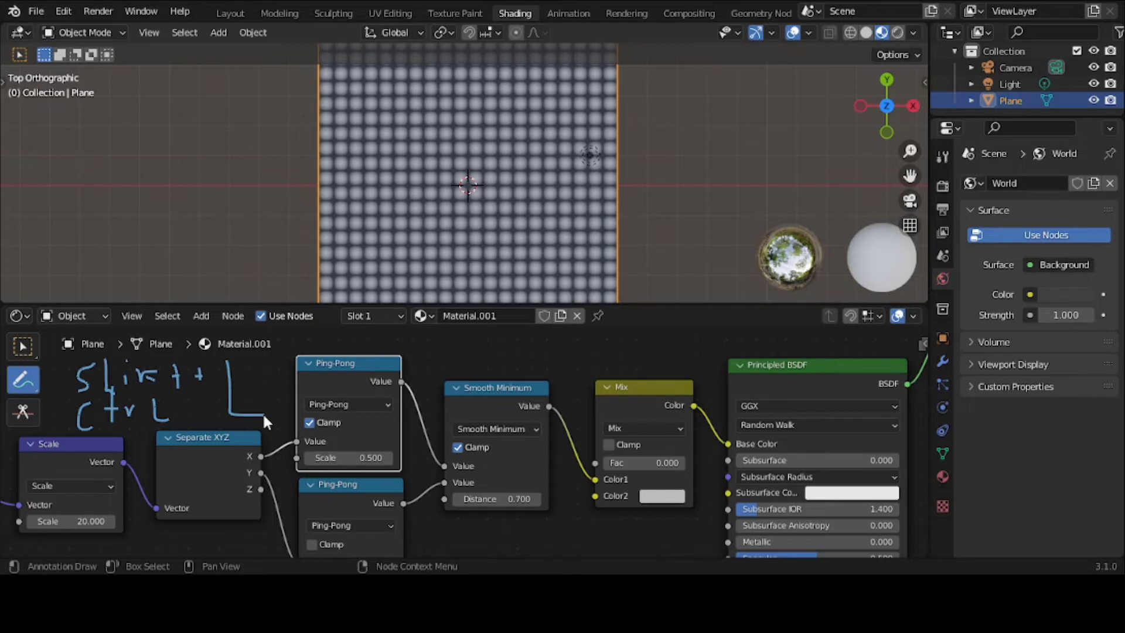
{"action": "key", "text": "ctrl+shift"}
{"action": "key", "text": "shift+alt+l"}
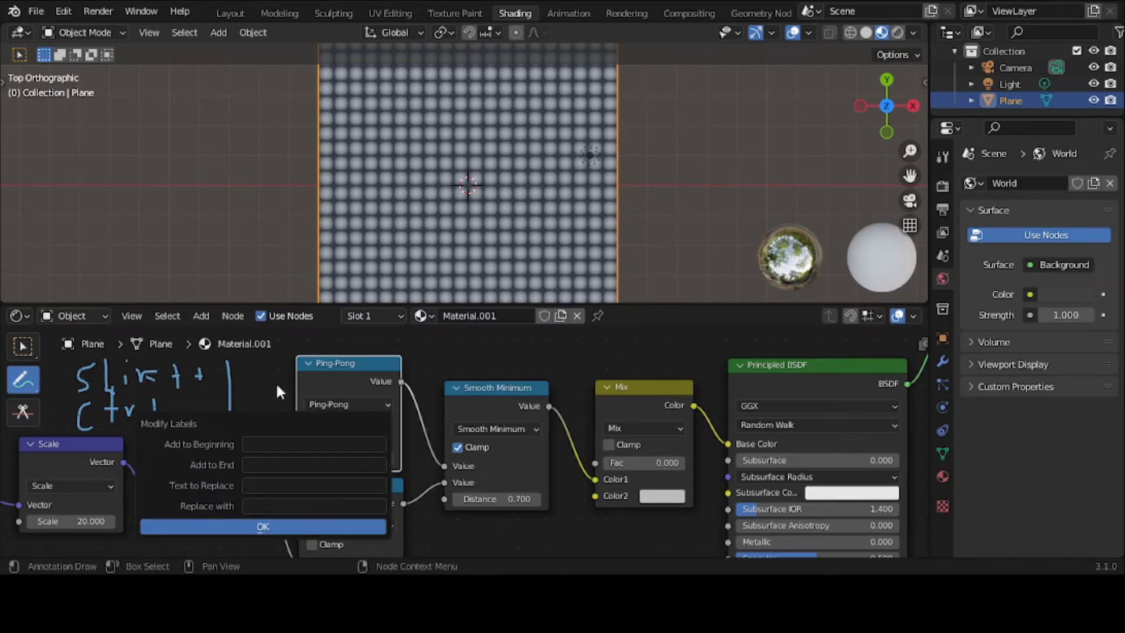
{"action": "key", "text": "Escape"}
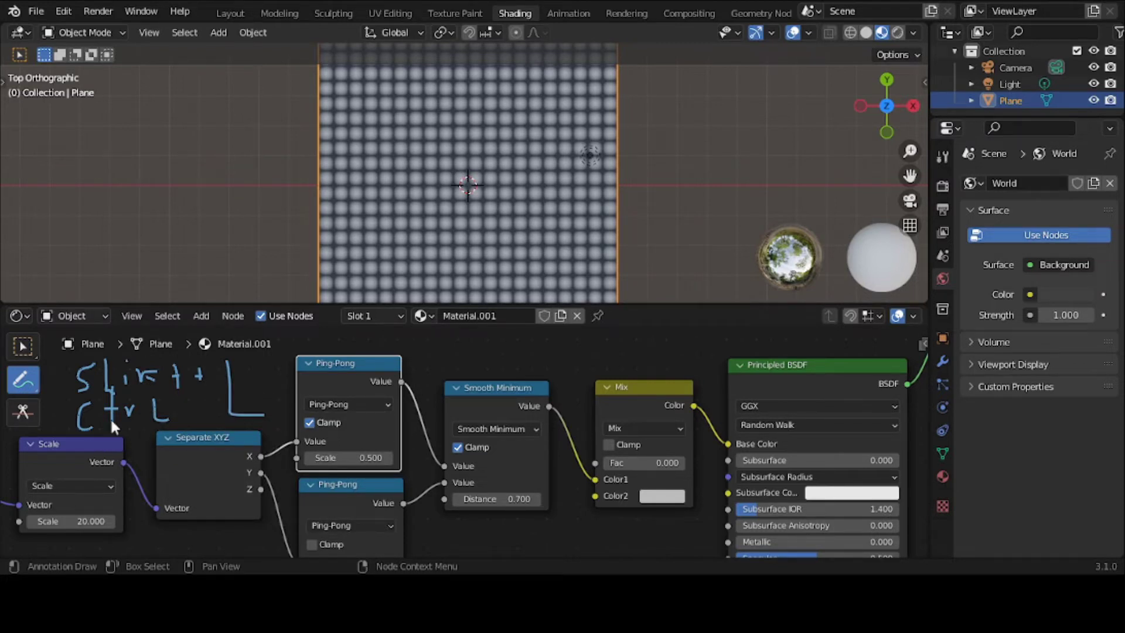
- Erase "Ctrl" from the handwritten note and write "Alt +" in its place
{"action": "mouse_move", "coordinate": [134, 392]}
{"action": "left_mouse_down", "text": "ctrl"}
{"action": "mouse_move", "coordinate": [82, 407]}
{"action": "mouse_move", "coordinate": [174, 411]}
{"action": "left_mouse_up", "text": "ctrl"}
{"action": "mouse_move", "coordinate": [93, 404]}
{"action": "left_mouse_down"}
{"action": "mouse_move", "coordinate": [87, 427]}
{"action": "mouse_move", "coordinate": [114, 431]}
{"action": "mouse_move", "coordinate": [109, 404]}
{"action": "mouse_move", "coordinate": [127, 410]}
{"action": "mouse_move", "coordinate": [128, 430]}
{"action": "mouse_move", "coordinate": [158, 408]}
{"action": "left_mouse_up"}
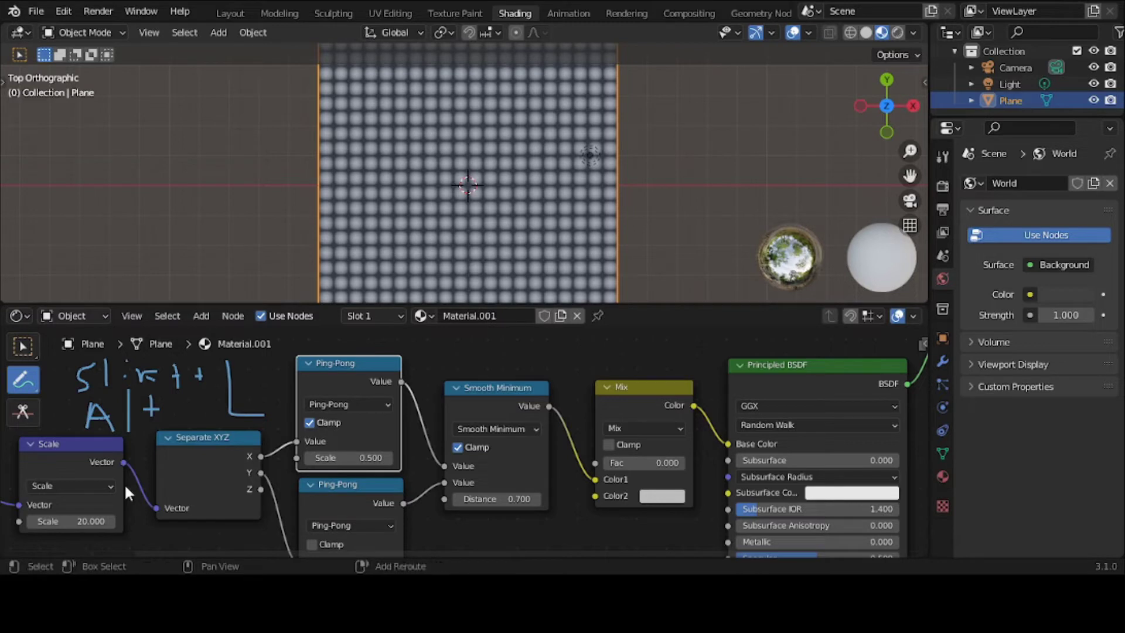
- Label the upper Ping-Pong node "X Change" using the Add to Beginning option of Modify Labels
{"action": "key", "text": "shift+alt+l"}
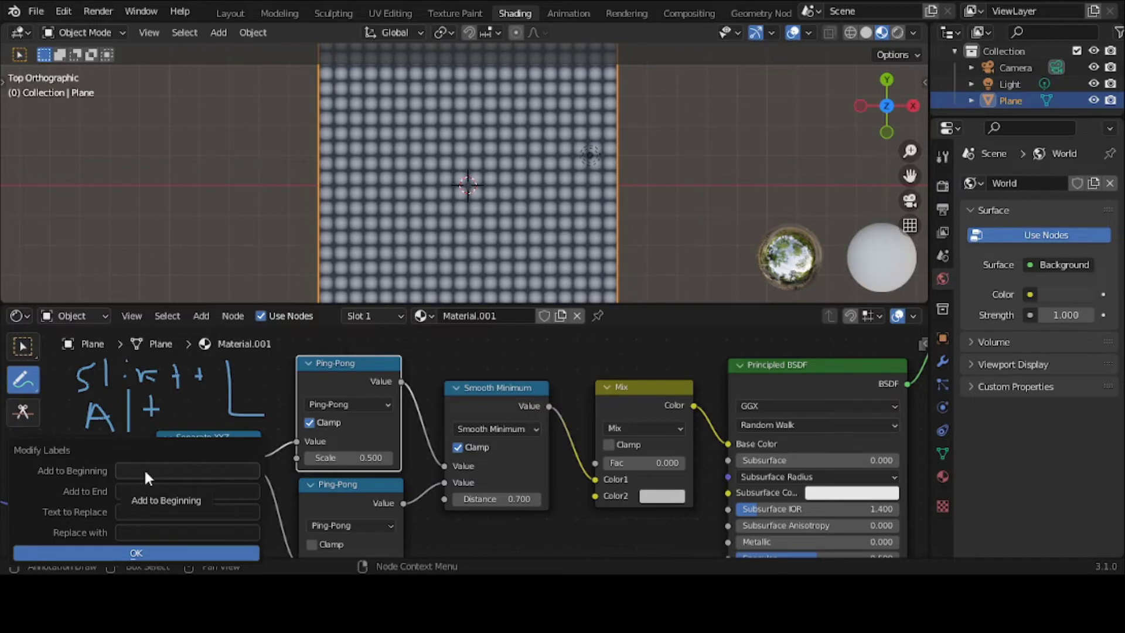
{"action": "left_click", "coordinate": [147, 470]}
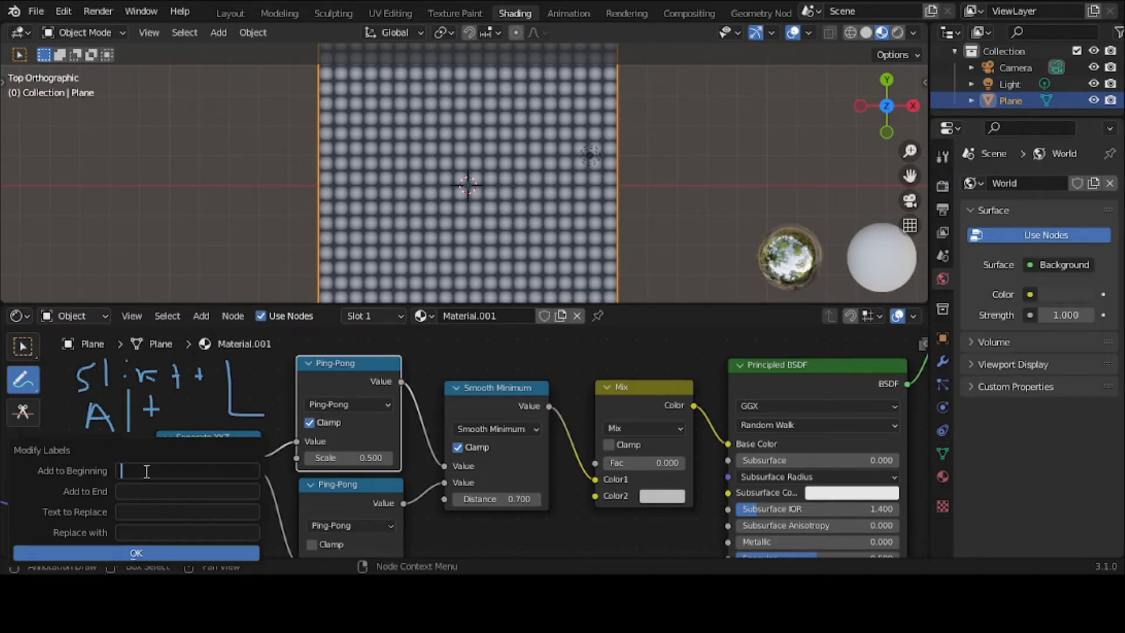
{"action": "type", "text": "X Change"}
{"action": "key", "text": "Return"}
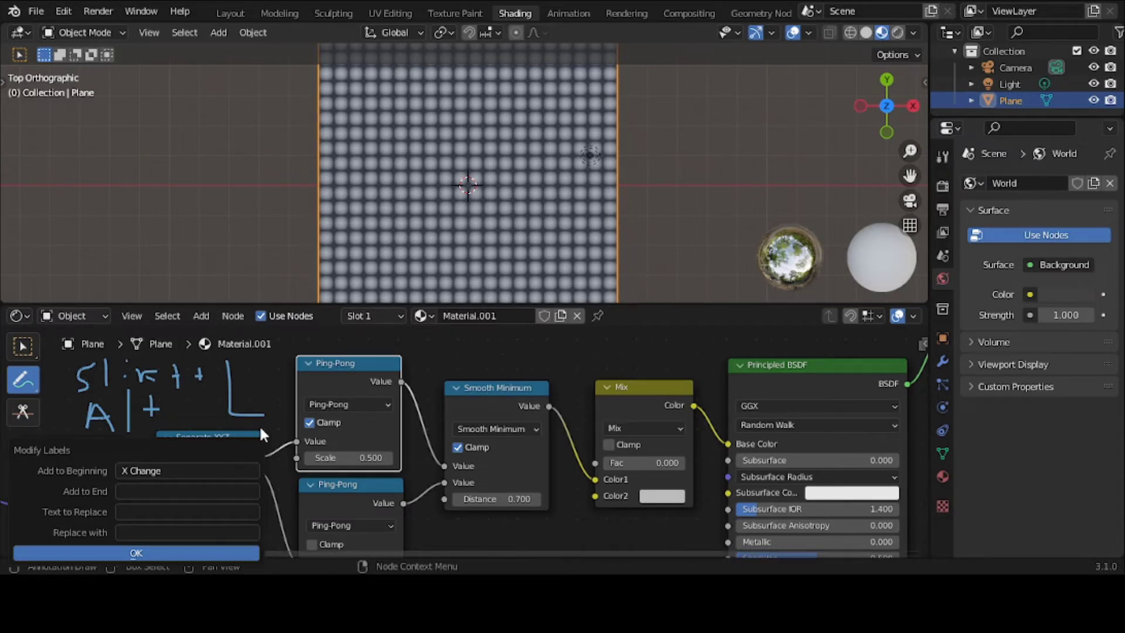
{"action": "left_click", "coordinate": [188, 548]}
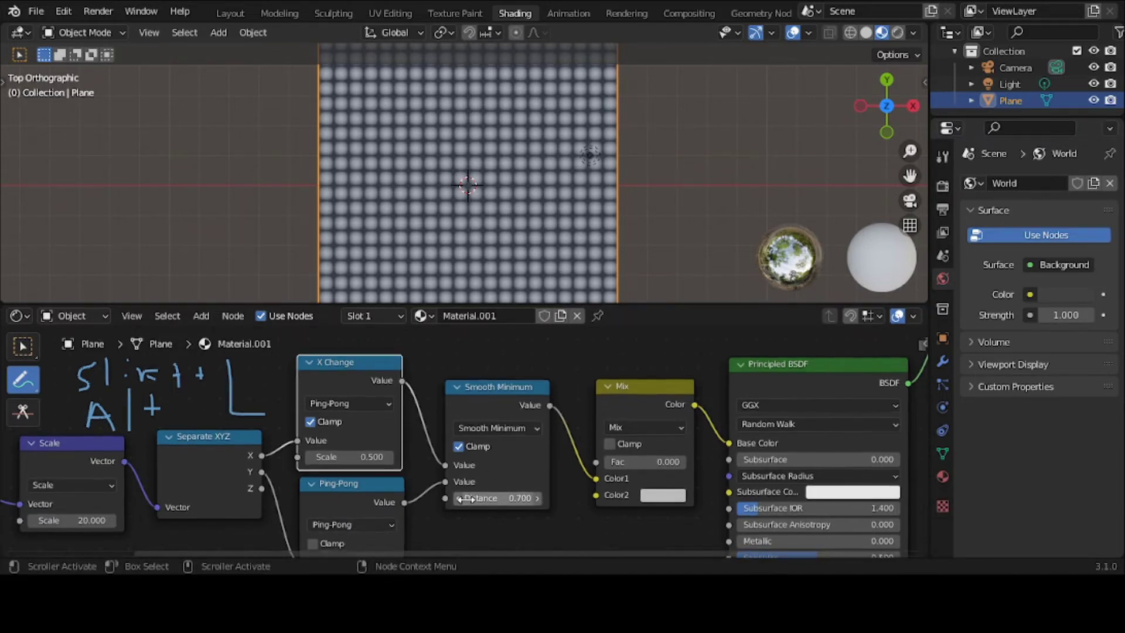
- Try a Scale of 0.3 on the lower Ping-Pong node and restore it to 0.5
{"action": "middle_click_drag", "start_coordinate": [464, 500], "coordinate": [466, 455]}
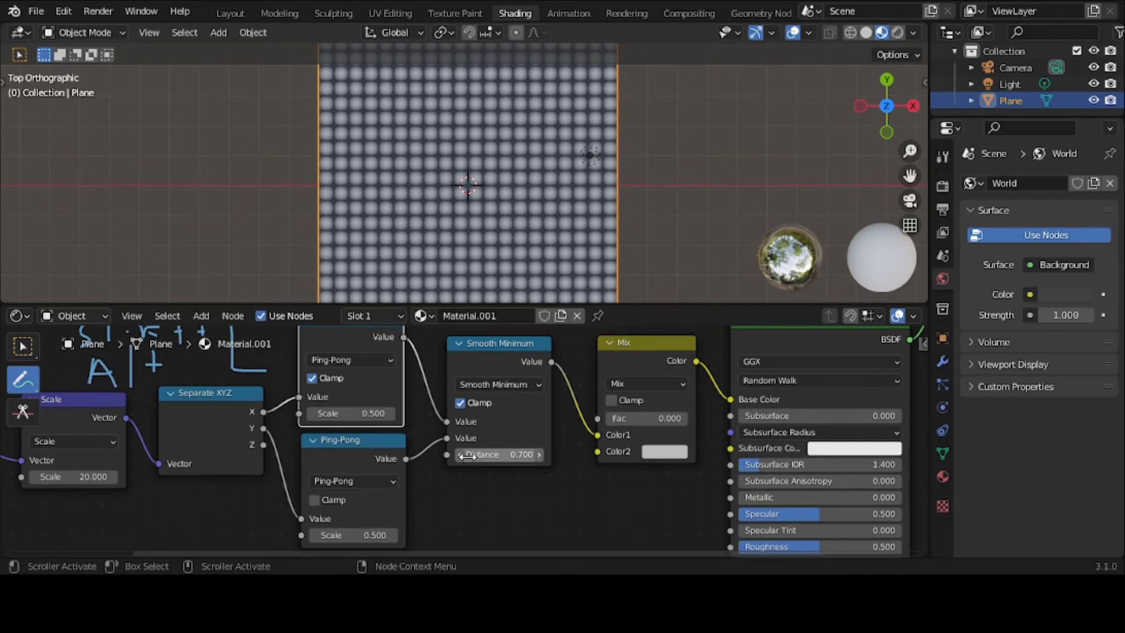
{"action": "mouse_move", "coordinate": [351, 534]}
{"action": "left_mouse_down"}
{"action": "mouse_move", "coordinate": [375, 534]}
{"action": "mouse_move", "coordinate": [342, 535]}
{"action": "left_mouse_up"}
{"action": "left_click", "coordinate": [355, 534]}
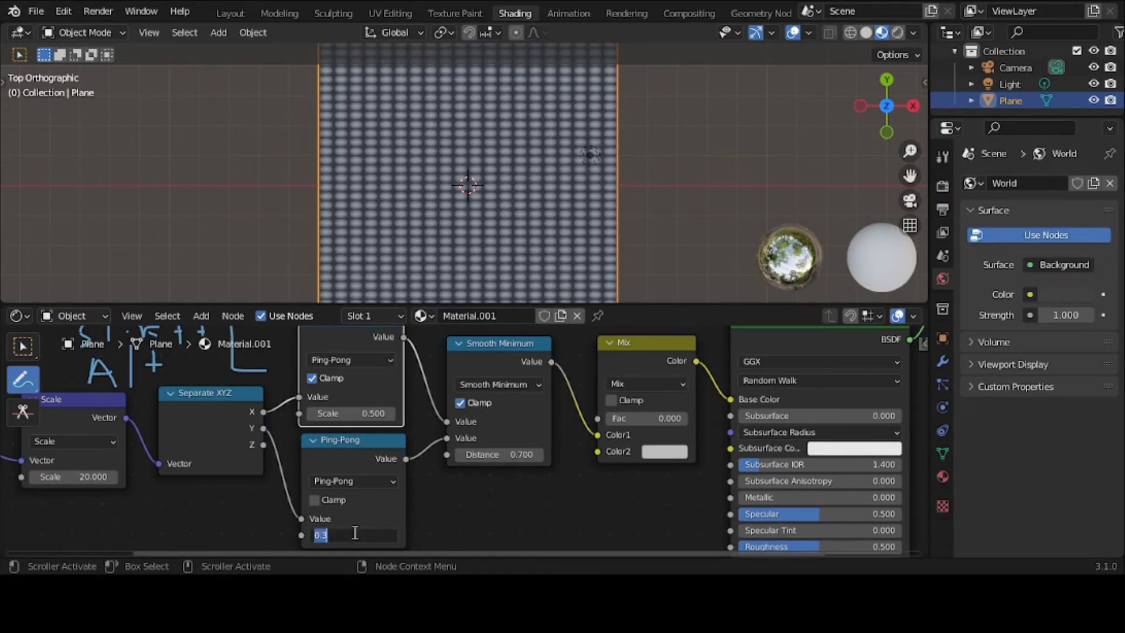
{"action": "type", "text": ".5"}
{"action": "key", "text": "Return"}
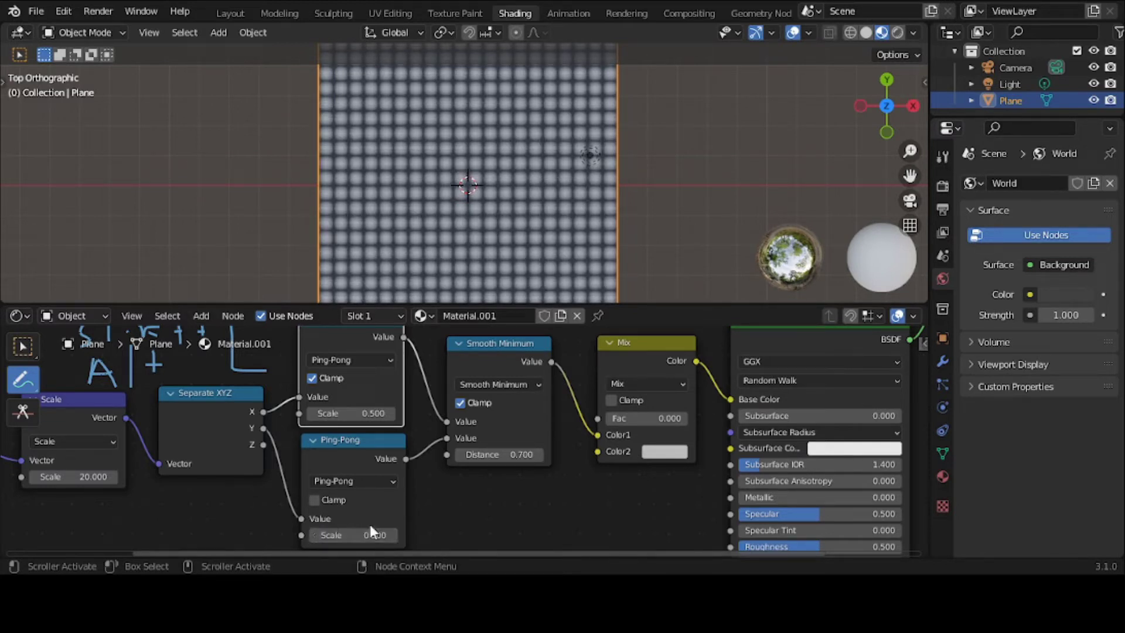
- Switch from annotating to the selection tool with the toolbar hidden, and collapse the lower Ping-Pong node
{"action": "key", "text": "n"}
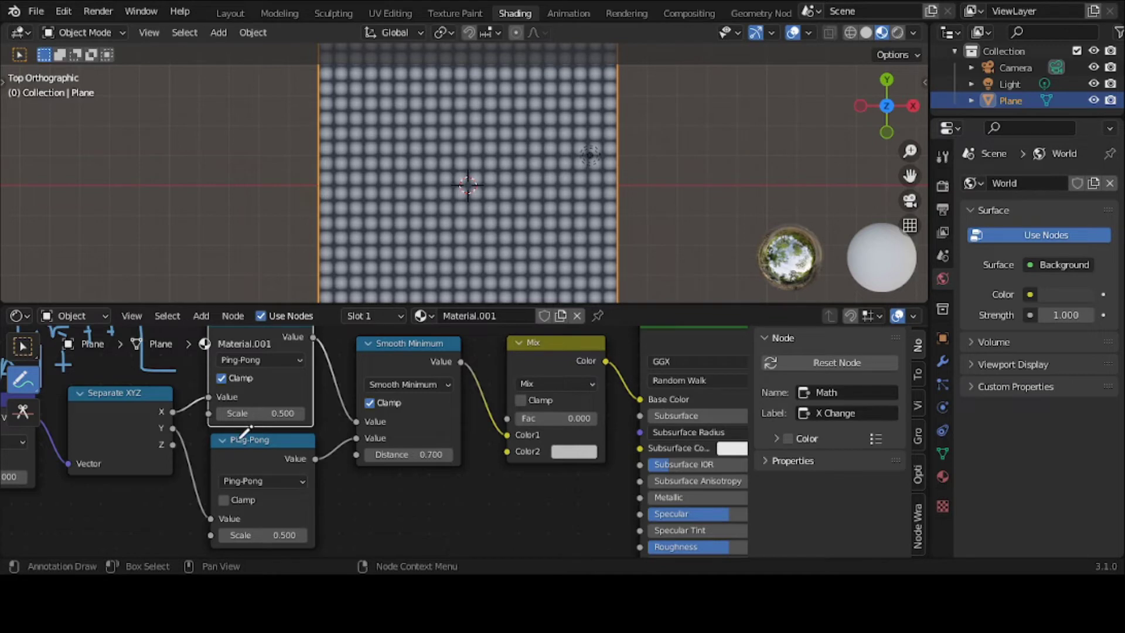
{"action": "left_click", "coordinate": [21, 348]}
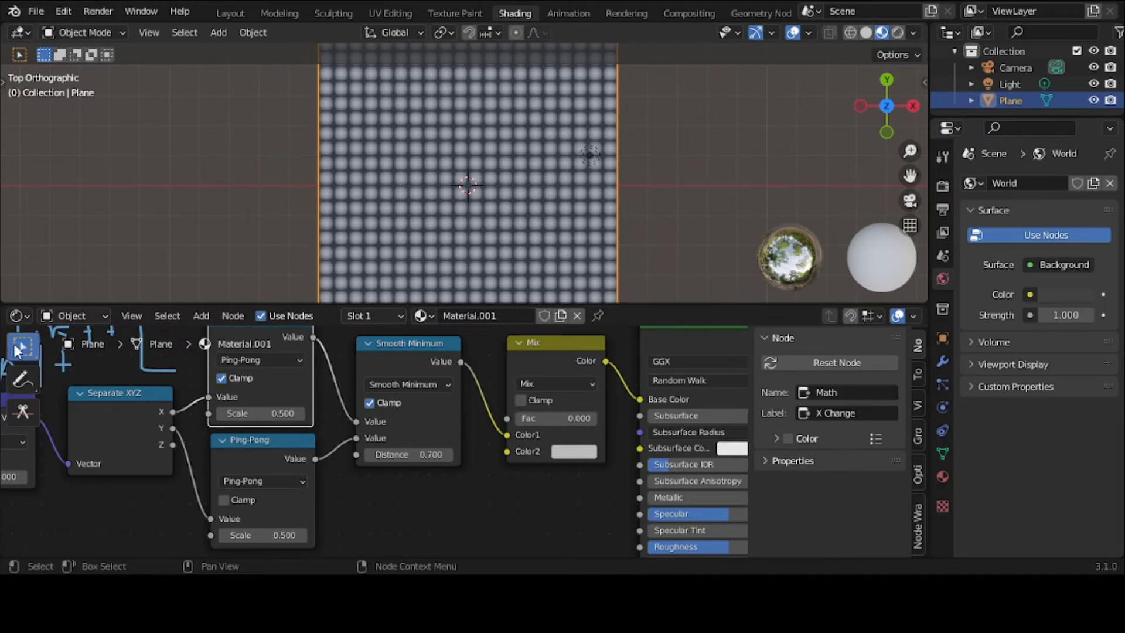
{"action": "key", "text": "t"}
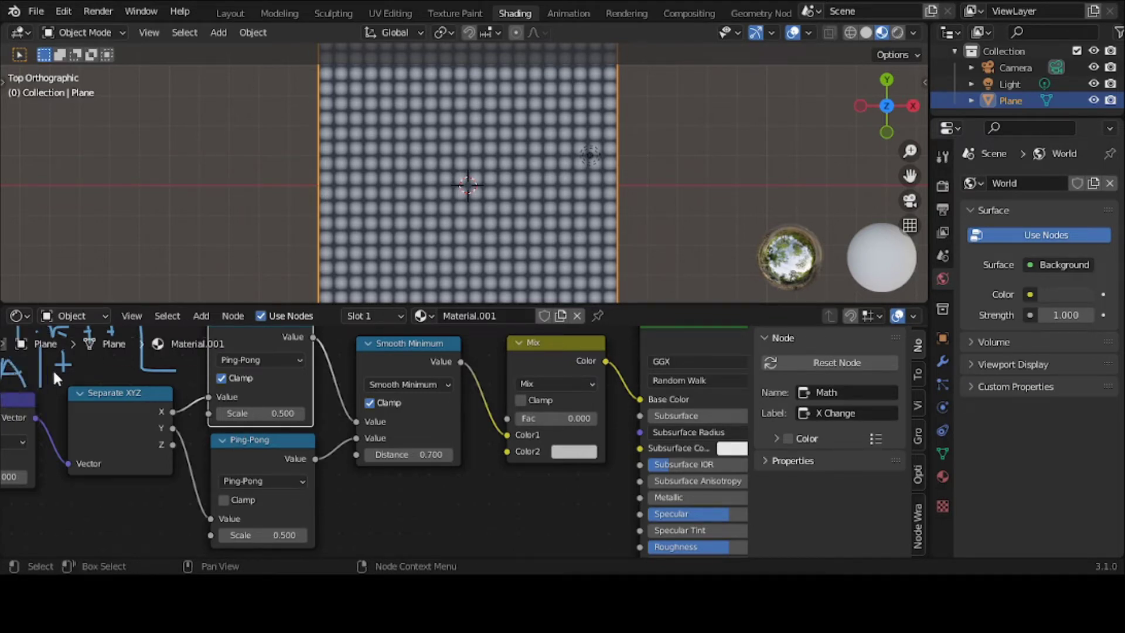
{"action": "left_click", "coordinate": [224, 439]}
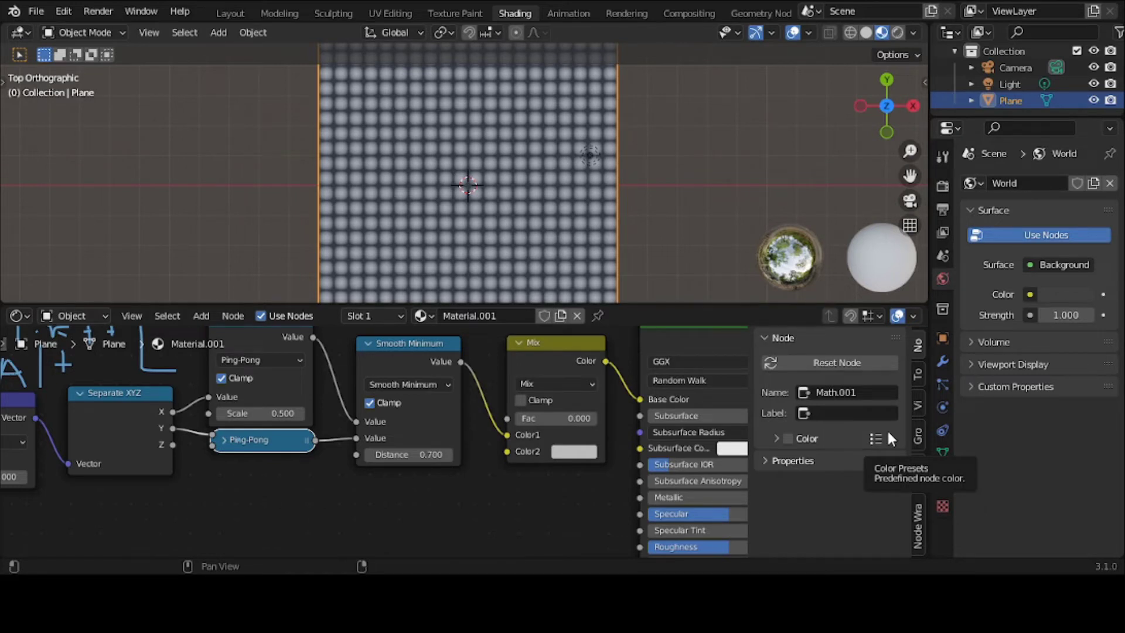
{"action": "key", "text": "n"}
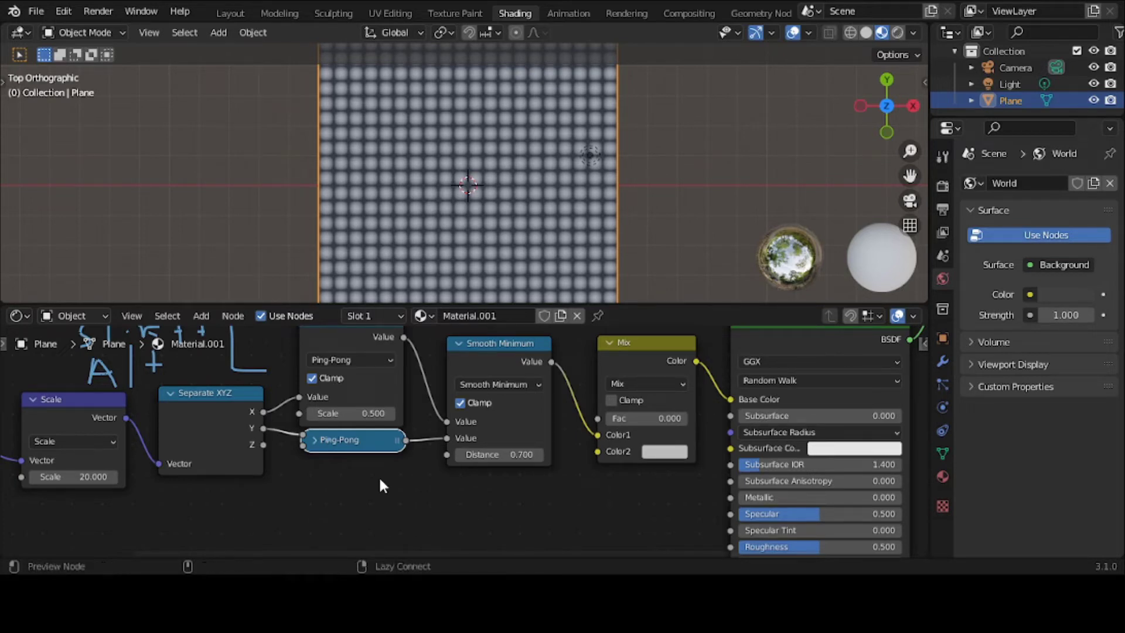
- Label the collapsed lower Ping-Pong node "y Change" using the Add to Beginning option of Modify Labels
{"action": "key", "text": "shift+alt+l"}
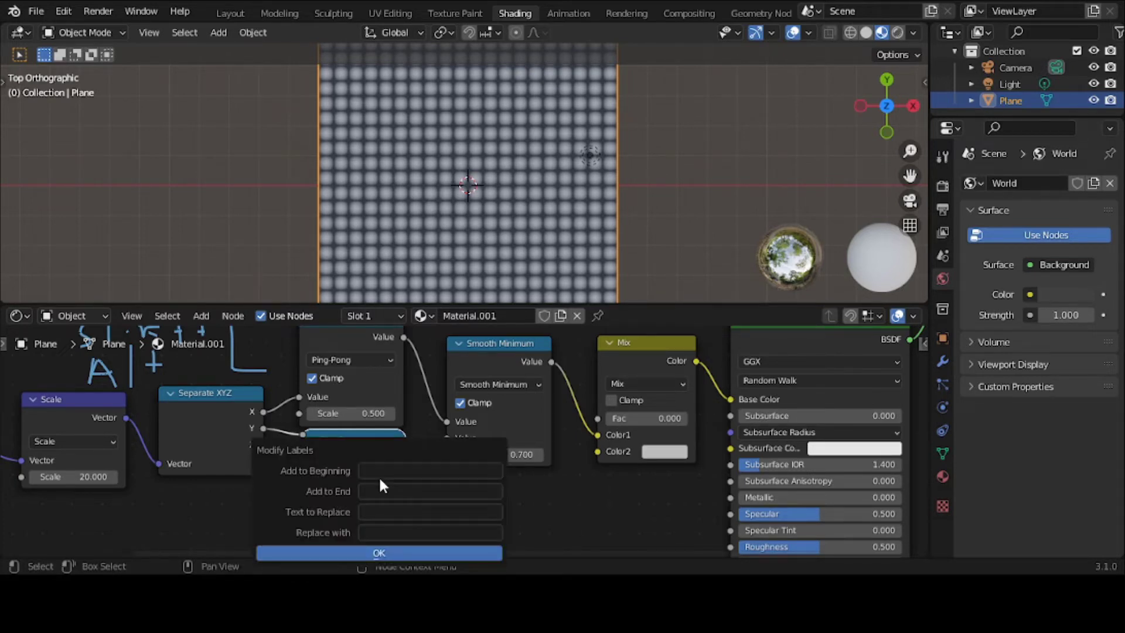
{"action": "left_click", "coordinate": [382, 472]}
{"action": "type", "text": "y Change"}
{"action": "left_click", "coordinate": [384, 552]}
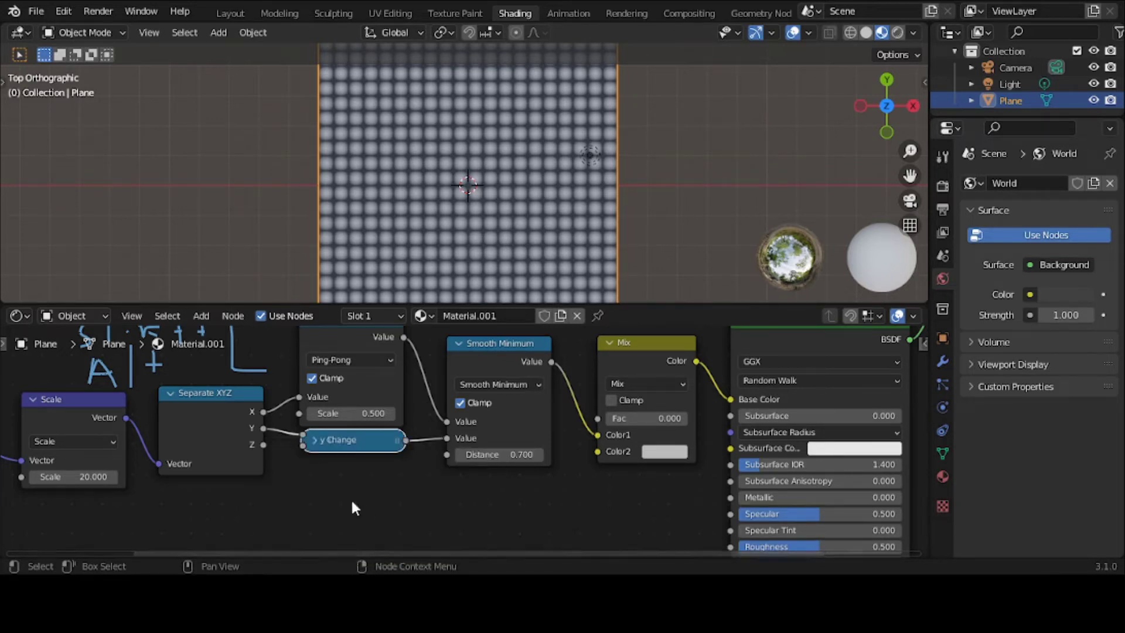
{"action": "left_click", "coordinate": [314, 441]}
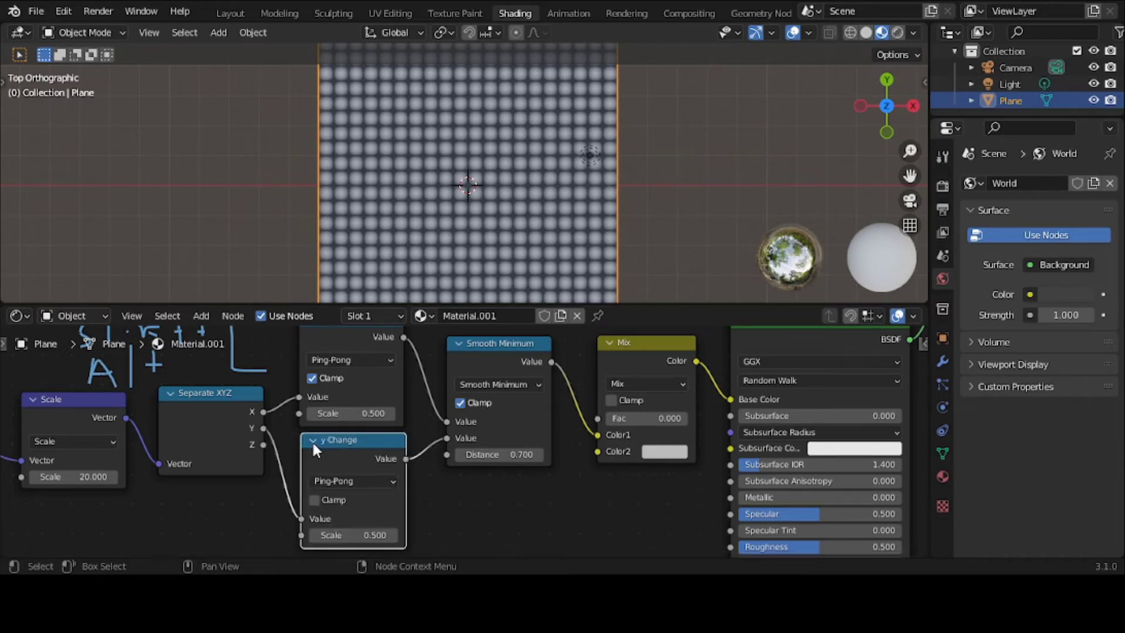
{"action": "left_click", "coordinate": [313, 440]}
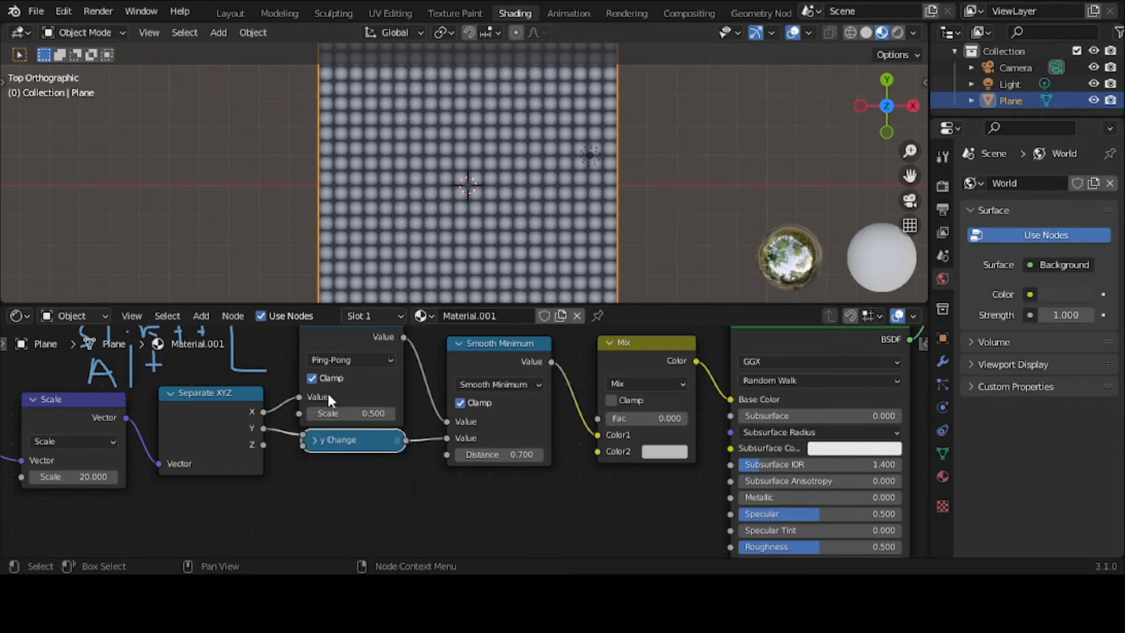
- Collapse the X Change node and move it down to just above the y Change node
{"action": "middle_click_drag", "start_coordinate": [350, 339], "coordinate": [343, 391]}
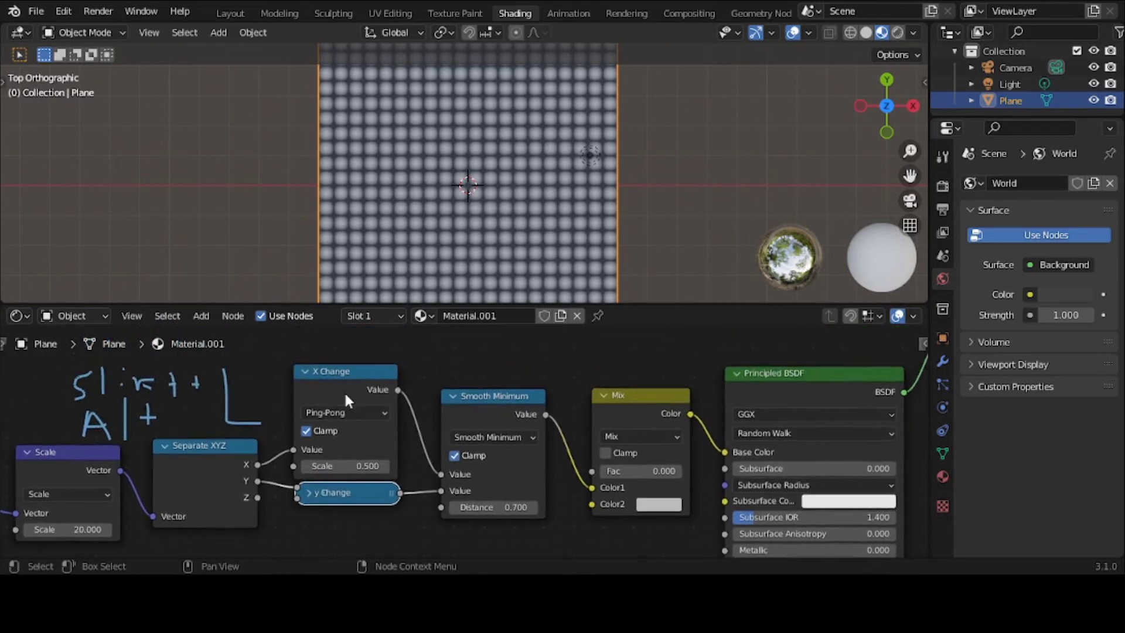
{"action": "left_click", "coordinate": [304, 371]}
{"action": "left_click_drag", "start_coordinate": [333, 366], "coordinate": [343, 437]}
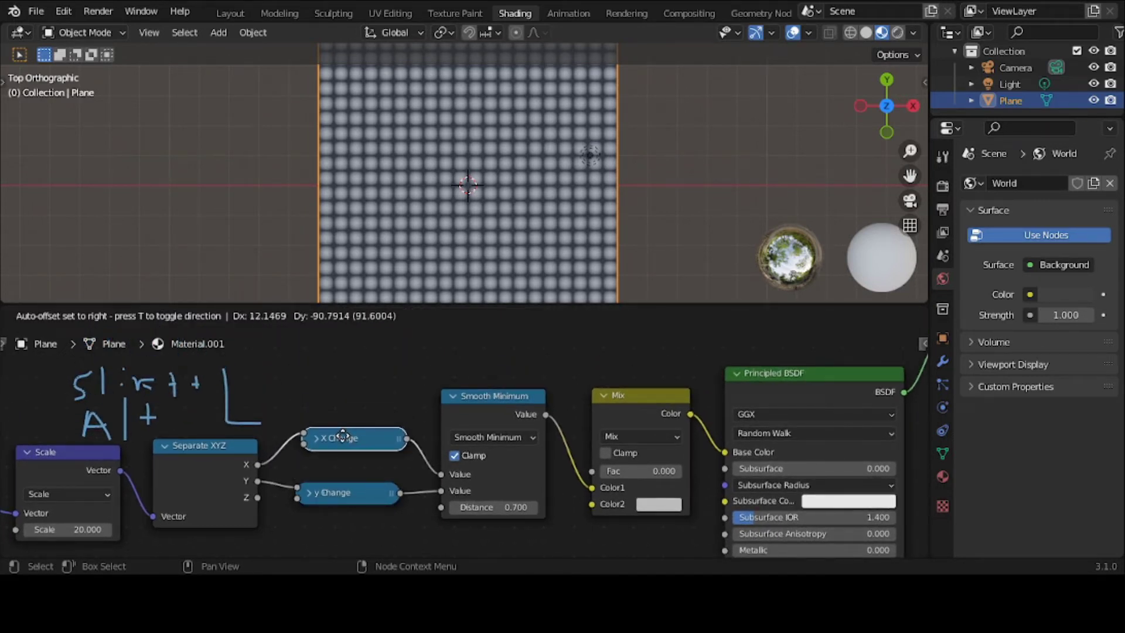
{"action": "left_click_drag", "start_coordinate": [343, 436], "coordinate": [340, 439]}
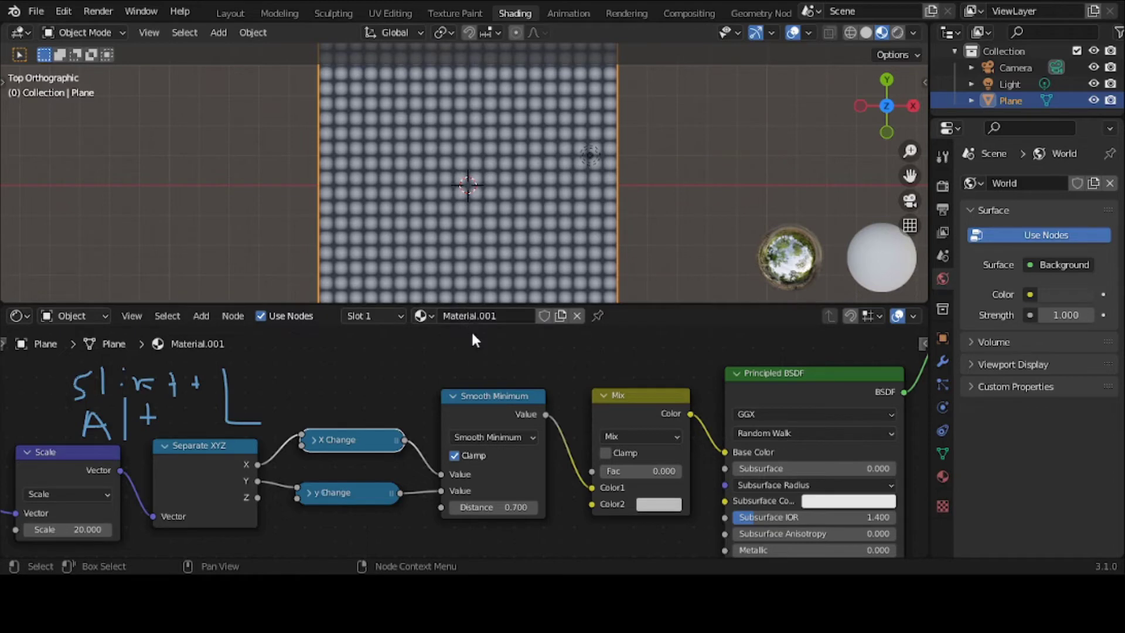
- Set the Smooth Minimum node's Distance to 0.6
{"action": "scroll", "coordinate": [488, 281], "scroll_direction": "up", "scroll_amount": 4}
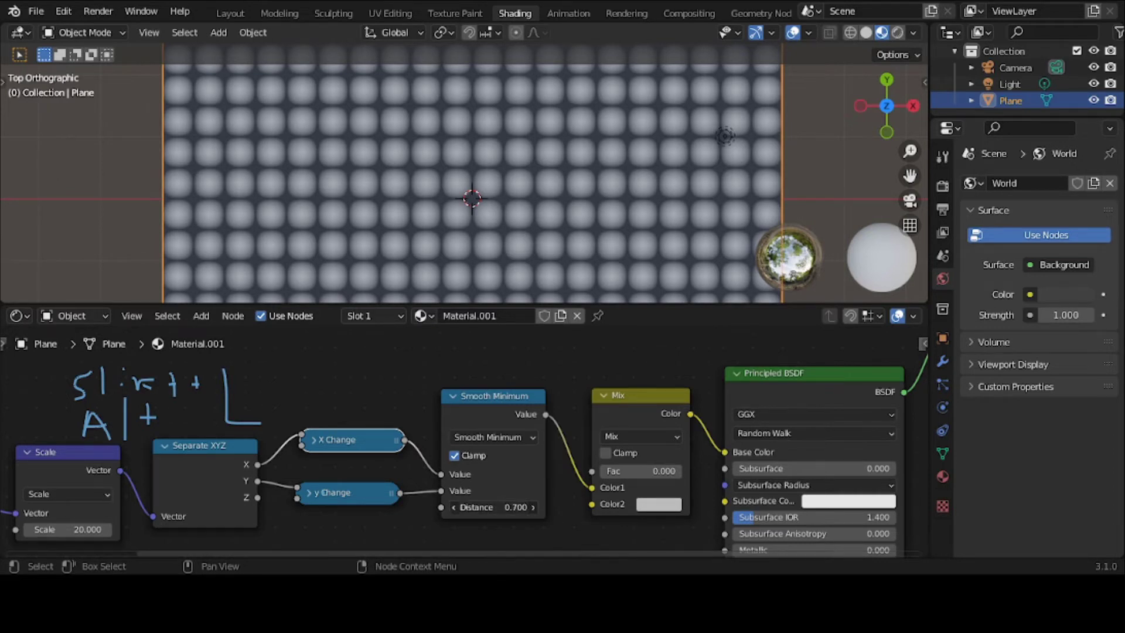
{"action": "left_click", "coordinate": [469, 507]}
{"action": "key", "text": "Return"}
{"action": "mouse_move", "coordinate": [479, 506]}
{"action": "left_mouse_down"}
{"action": "mouse_move", "coordinate": [516, 507]}
{"action": "mouse_move", "coordinate": [449, 507]}
{"action": "mouse_move", "coordinate": [479, 505]}
{"action": "left_mouse_up"}
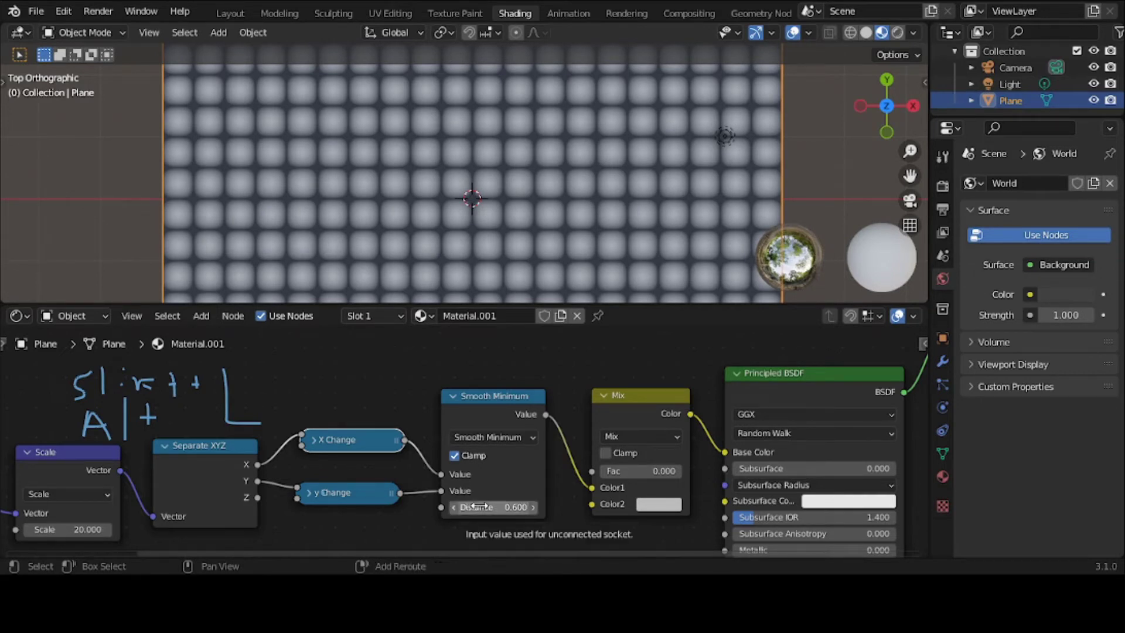
- Add "Smooth Corner" to the beginning of the selected X Change node's label with Modify Labels
{"action": "key", "text": "shift+alt+l"}
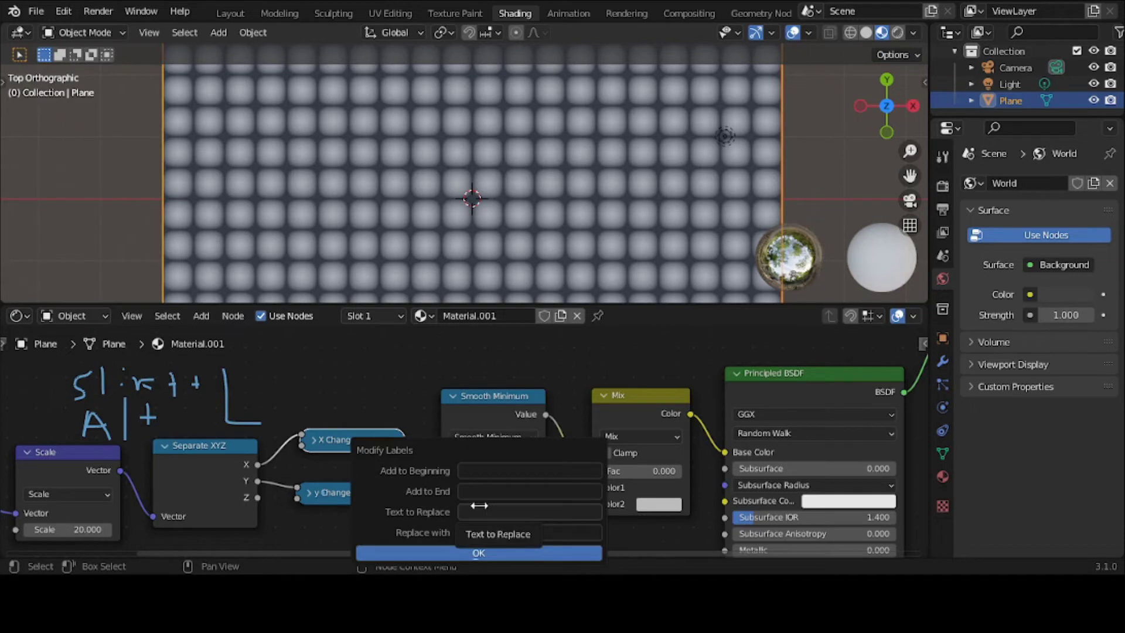
{"action": "left_click", "coordinate": [497, 471]}
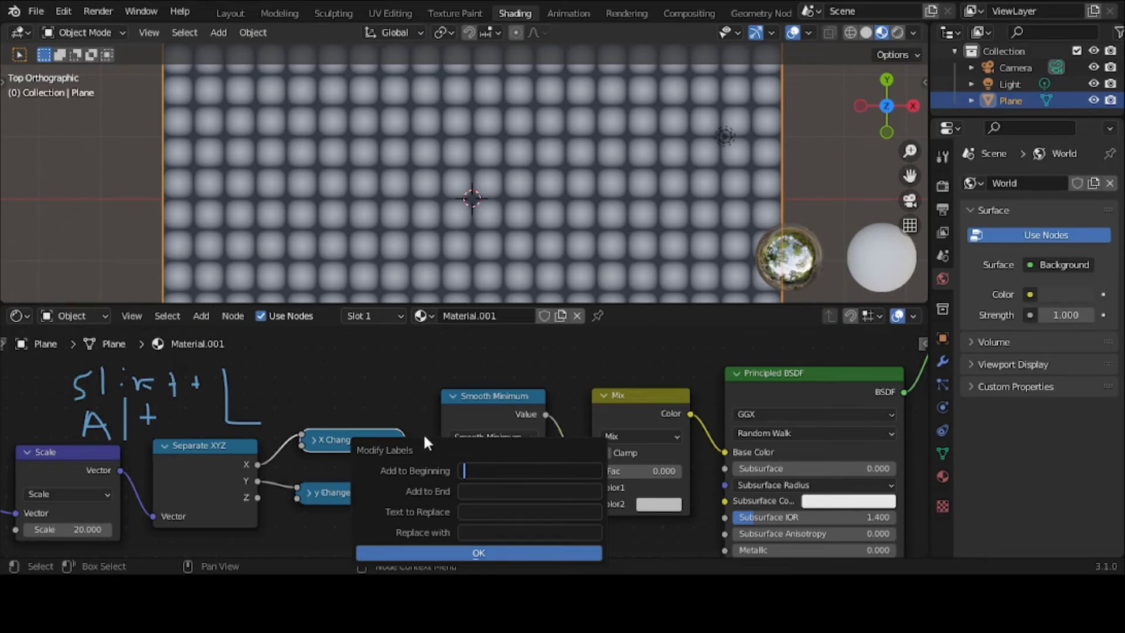
{"action": "type", "text": "Smooth Corner"}
{"action": "left_click", "coordinate": [427, 552]}
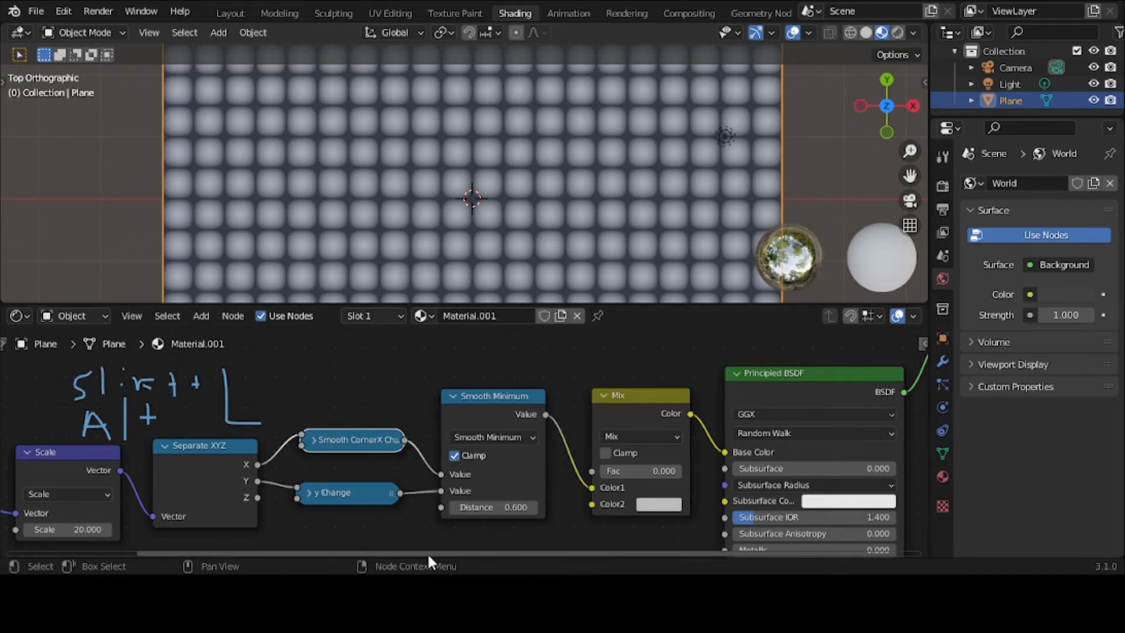
- Collapse the Smooth Minimum node and move it down level with the two Ping-Pong nodes
{"action": "left_click", "coordinate": [452, 396]}
{"action": "left_click_drag", "start_coordinate": [485, 404], "coordinate": [492, 469]}
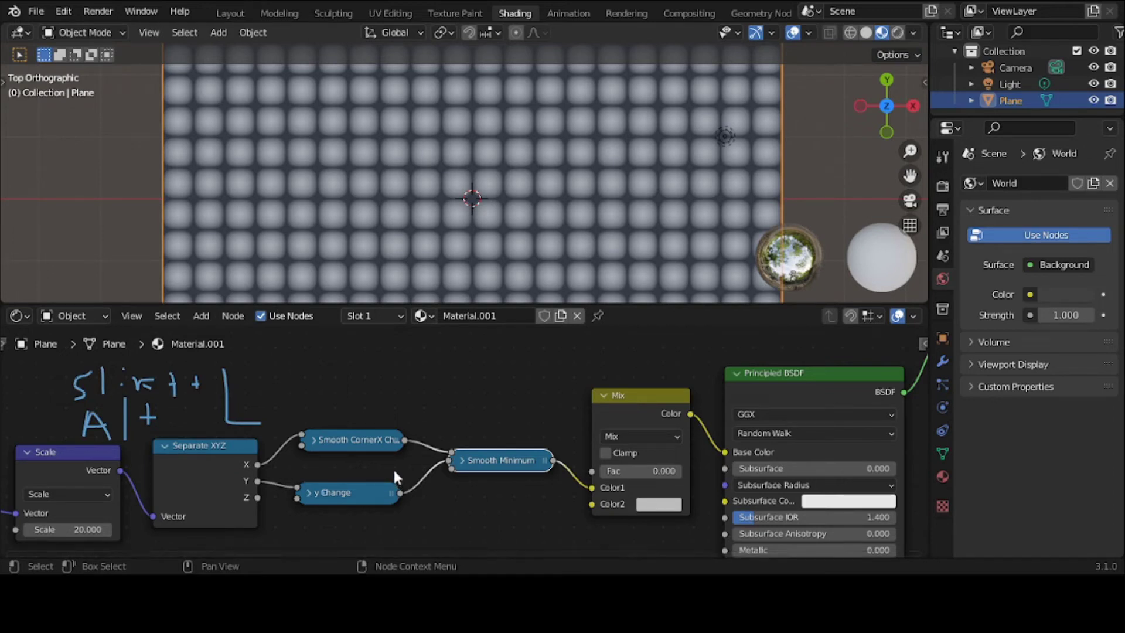
- Expand the mislabeled upper Ping-Pong node and try to fix its label by adding "X Change" to the beginning
{"action": "left_click", "coordinate": [352, 439]}
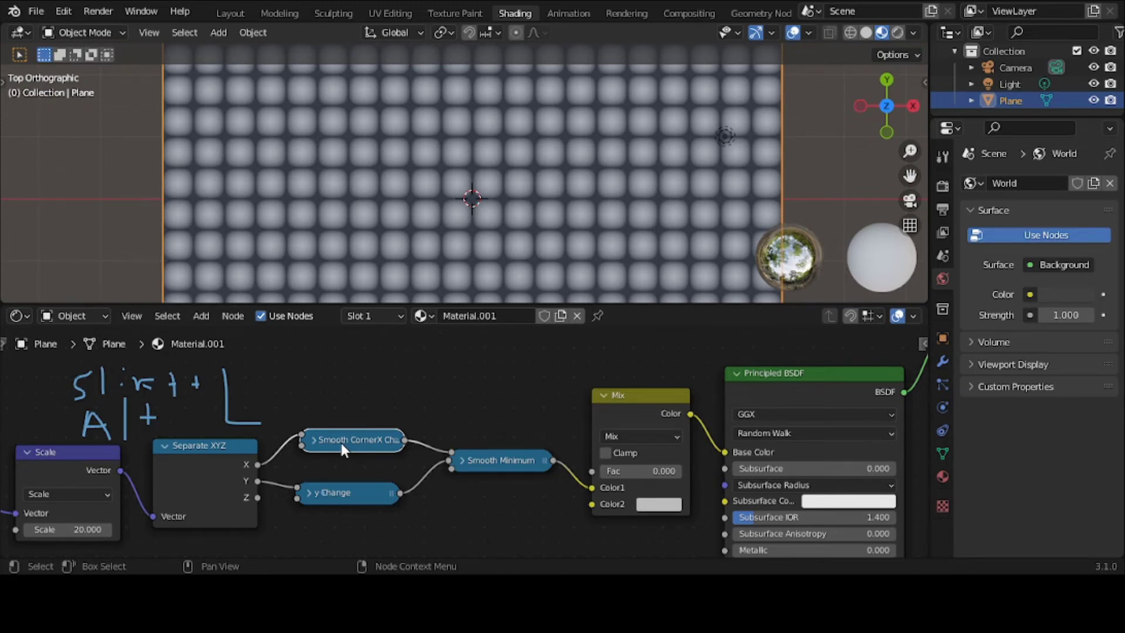
{"action": "left_click", "coordinate": [312, 439]}
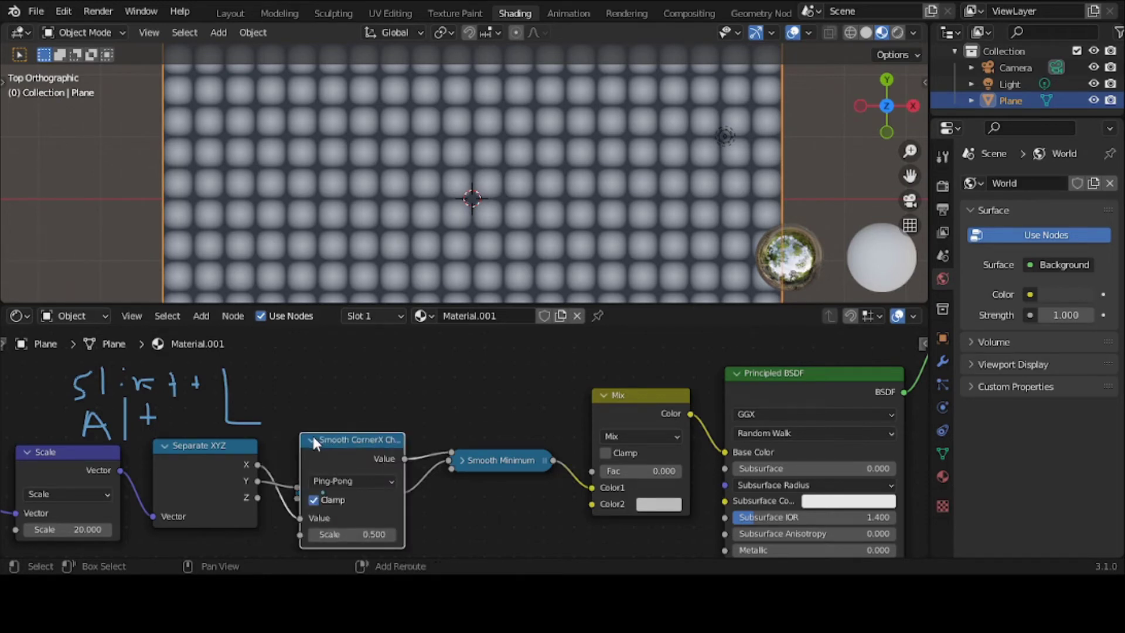
{"action": "key", "text": "shift+alt+l"}
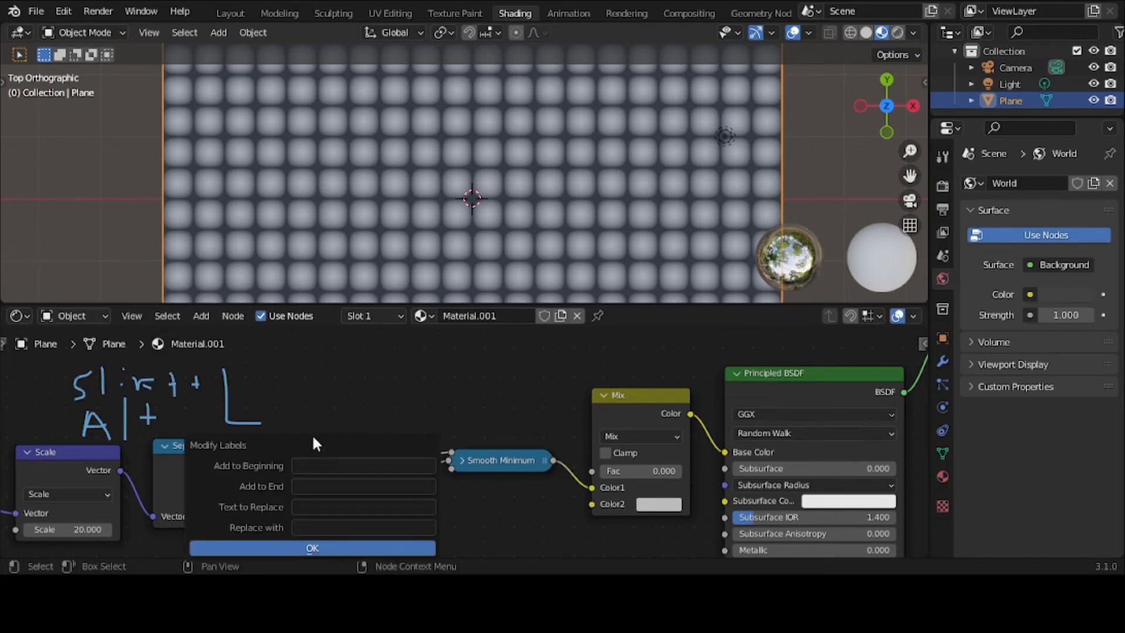
{"action": "type", "text": "x change"}
{"action": "left_click", "coordinate": [321, 547]}
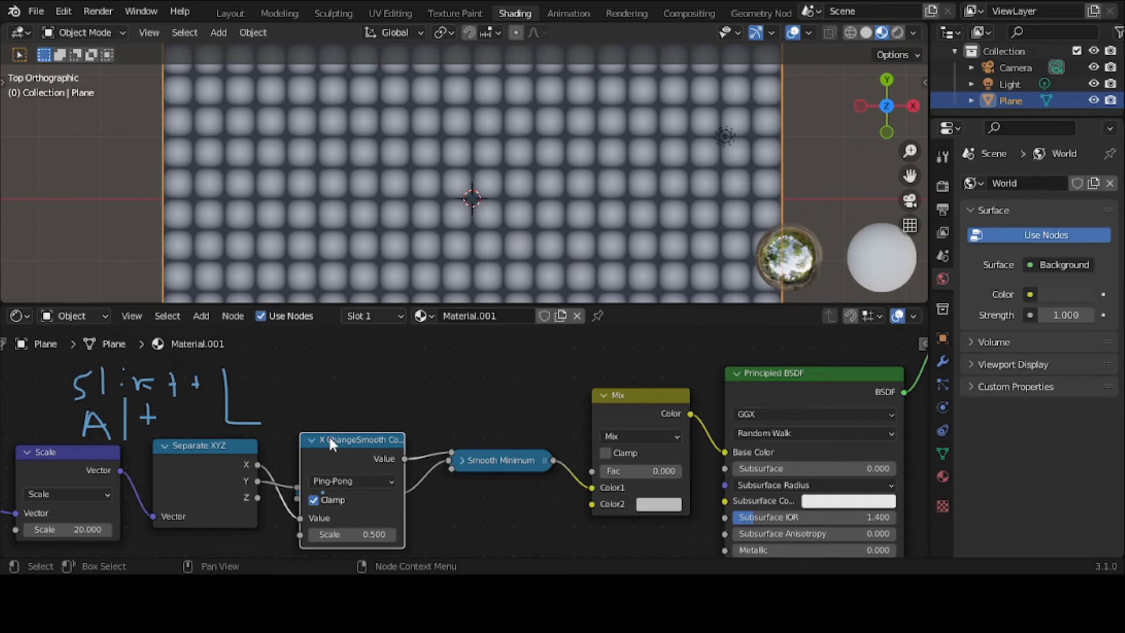
- Try adding "X Change" to the beginning of the upper Ping-Pong node's label once more
{"action": "key", "text": "shift+alt+l"}
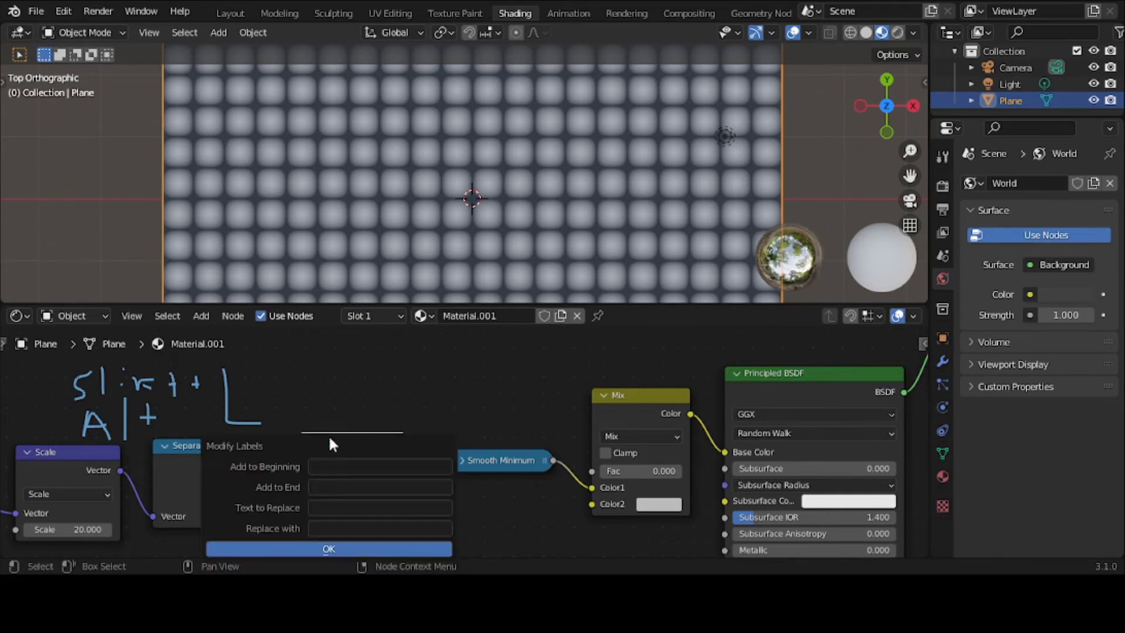
{"action": "left_click", "coordinate": [342, 466]}
{"action": "type", "text": "xc"}
{"action": "type", "text": "harge"}
{"action": "key", "text": "Return"}
{"action": "left_click", "coordinate": [360, 544]}
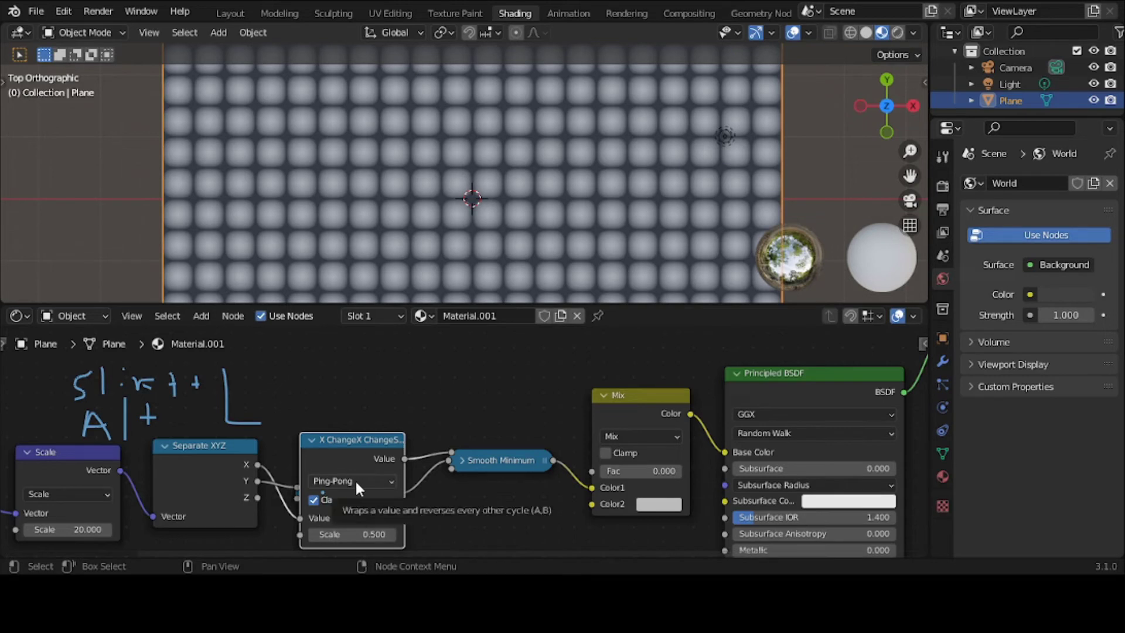
- Try Modify Labels on the upper Ping-Pong node with "X Change" as both Text to Replace and Add to Beginning
{"action": "key", "text": "shift+alt+l"}
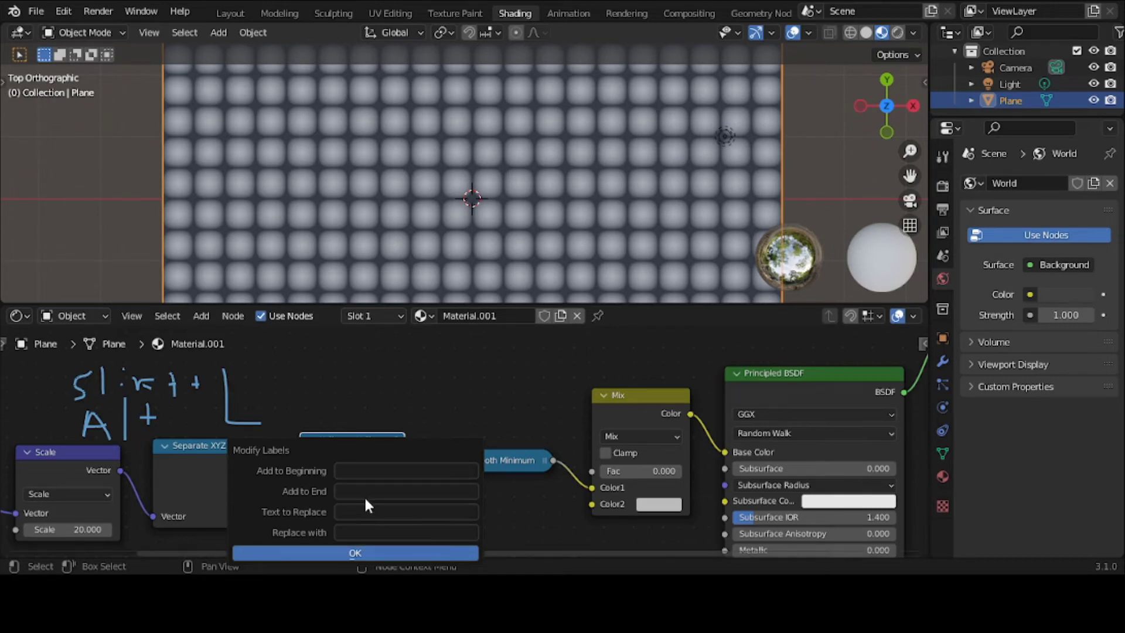
{"action": "left_click", "coordinate": [371, 512]}
{"action": "type", "text": "X Change"}
{"action": "key", "text": "Return"}
{"action": "left_click", "coordinate": [382, 471]}
{"action": "type", "text": "X Change"}
{"action": "left_click", "coordinate": [359, 552]}
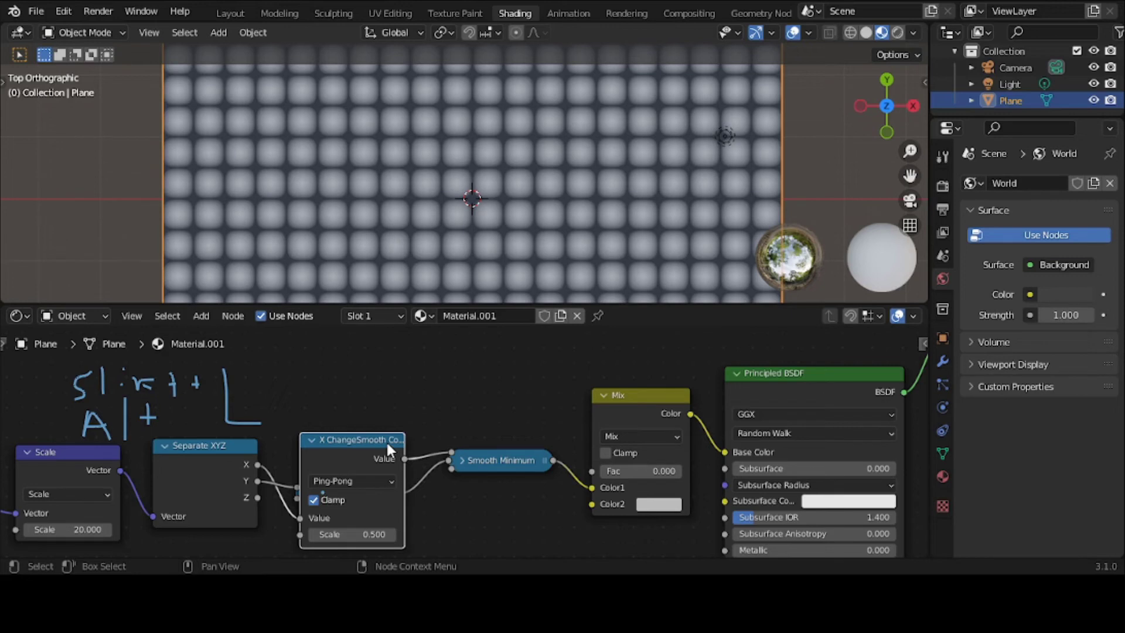
- Try relabeling the upper Ping-Pong node with "X Change" in all four Modify Labels options
{"action": "key", "text": "shift+alt+l"}
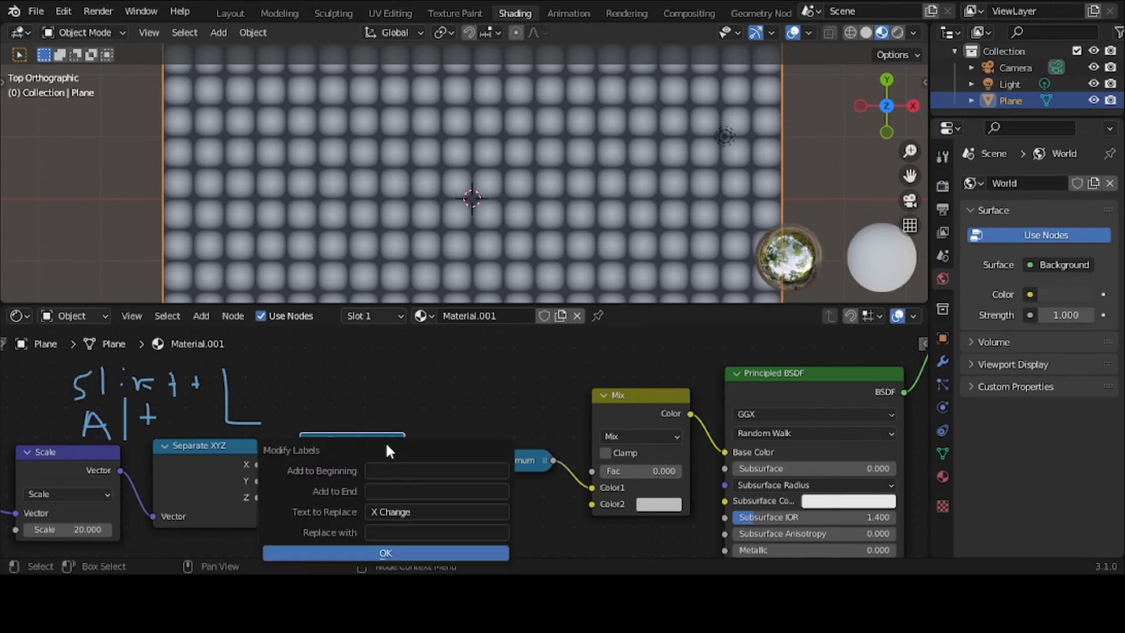
{"action": "left_click", "coordinate": [396, 504]}
{"action": "key", "text": "ctrl+c"}
{"action": "left_click", "coordinate": [399, 470]}
{"action": "left_click", "coordinate": [399, 470]}
{"action": "key", "text": "ctrl+v"}
{"action": "key", "text": "Return"}
{"action": "left_click", "coordinate": [402, 491]}
{"action": "key", "text": "ctrl+v"}
{"action": "key", "text": "Return"}
{"action": "left_click", "coordinate": [400, 531]}
{"action": "key", "text": "ctrl+v"}
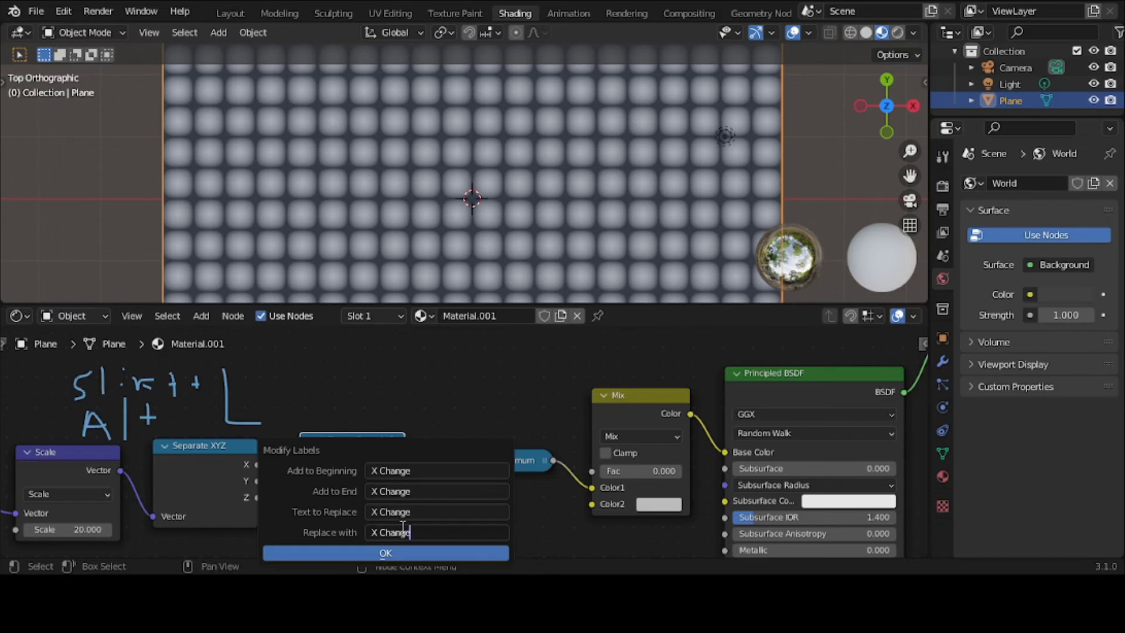
{"action": "left_click", "coordinate": [404, 553]}
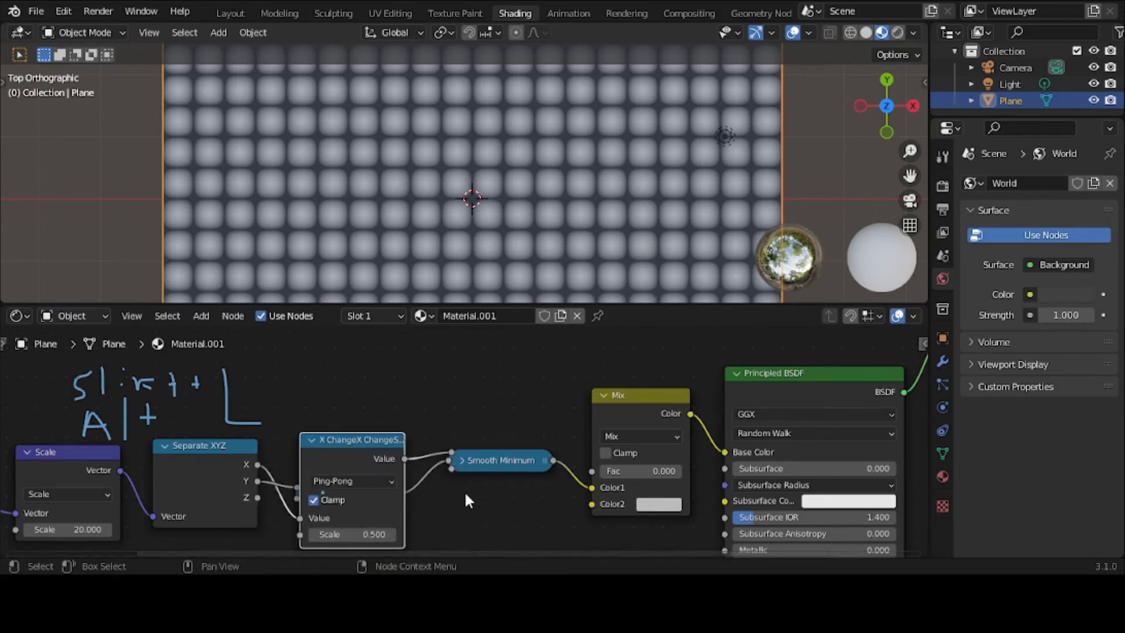
- Replace the upper Ping-Pong node's whole label with "X Change" in its node properties and collapse the node
{"action": "key", "text": "n"}
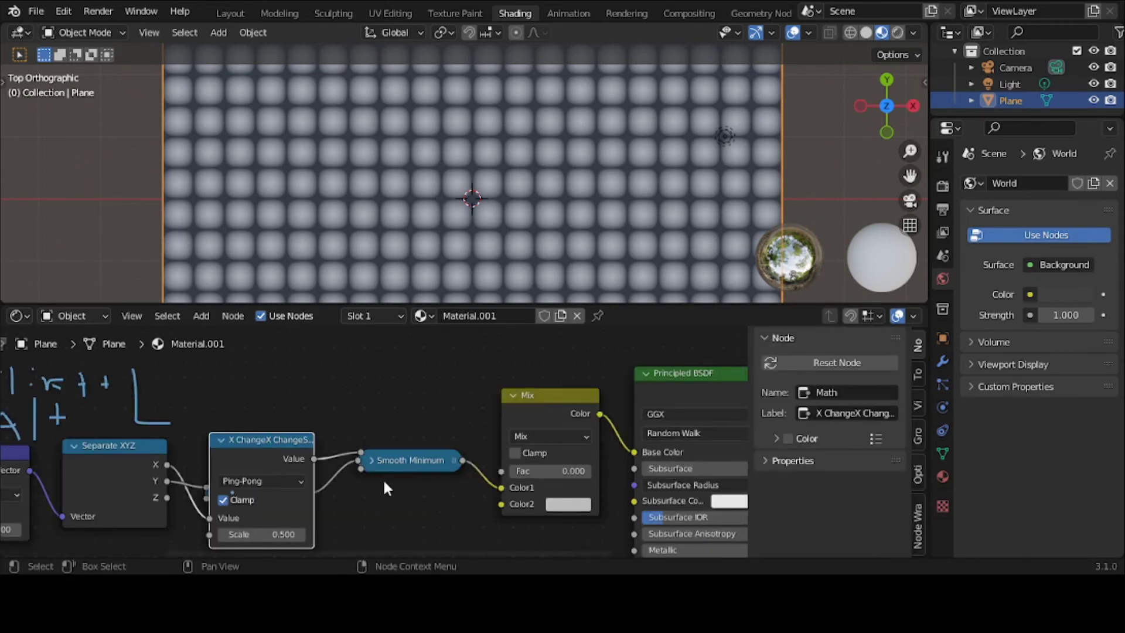
{"action": "left_click", "coordinate": [849, 413]}
{"action": "key", "text": "BackSpace"}
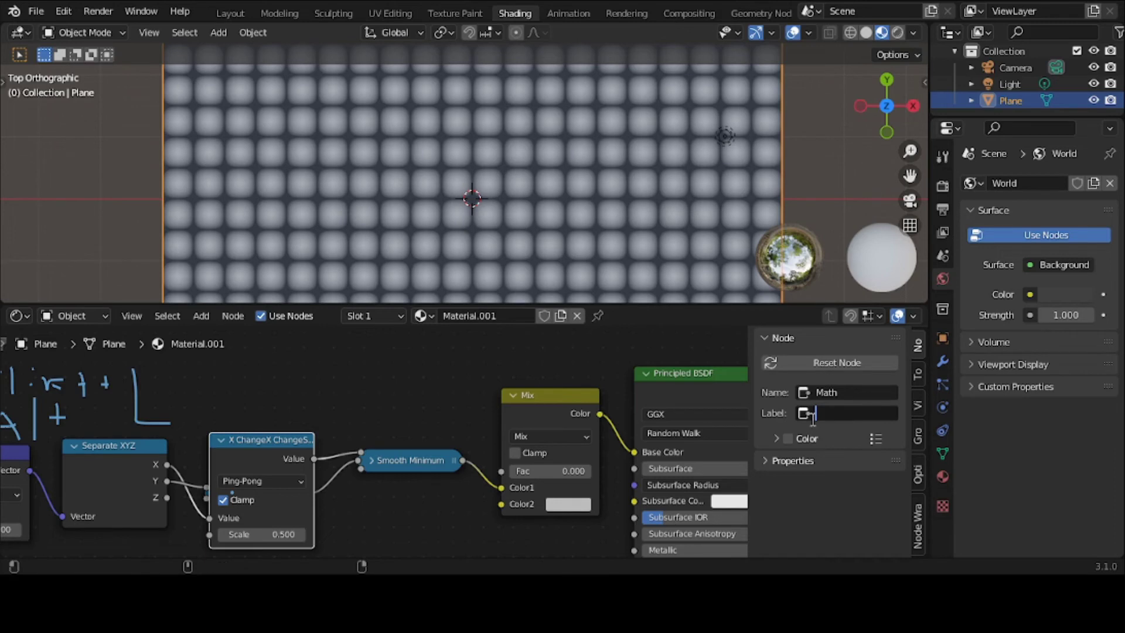
{"action": "type", "text": "X Change"}
{"action": "key", "text": "Return"}
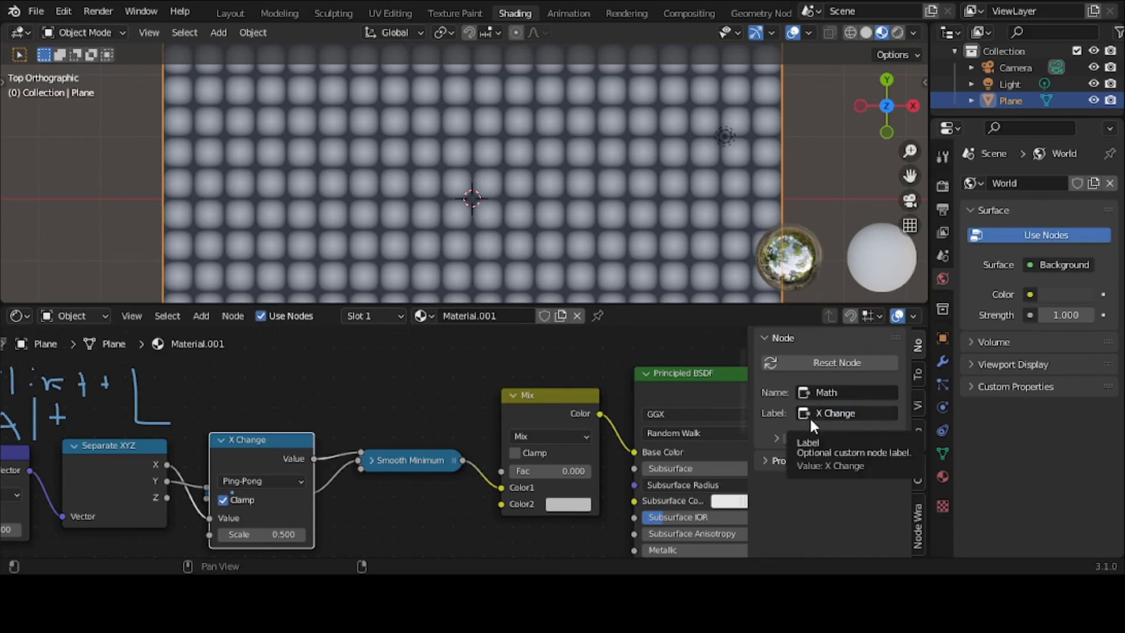
{"action": "left_click", "coordinate": [689, 340]}
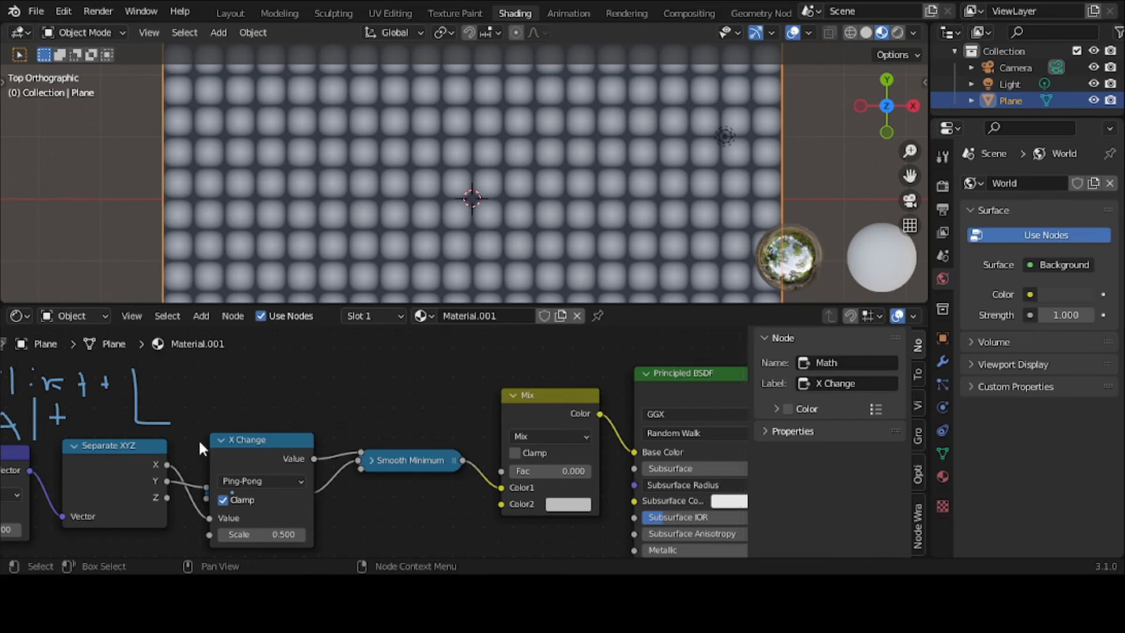
{"action": "left_click", "coordinate": [230, 434]}
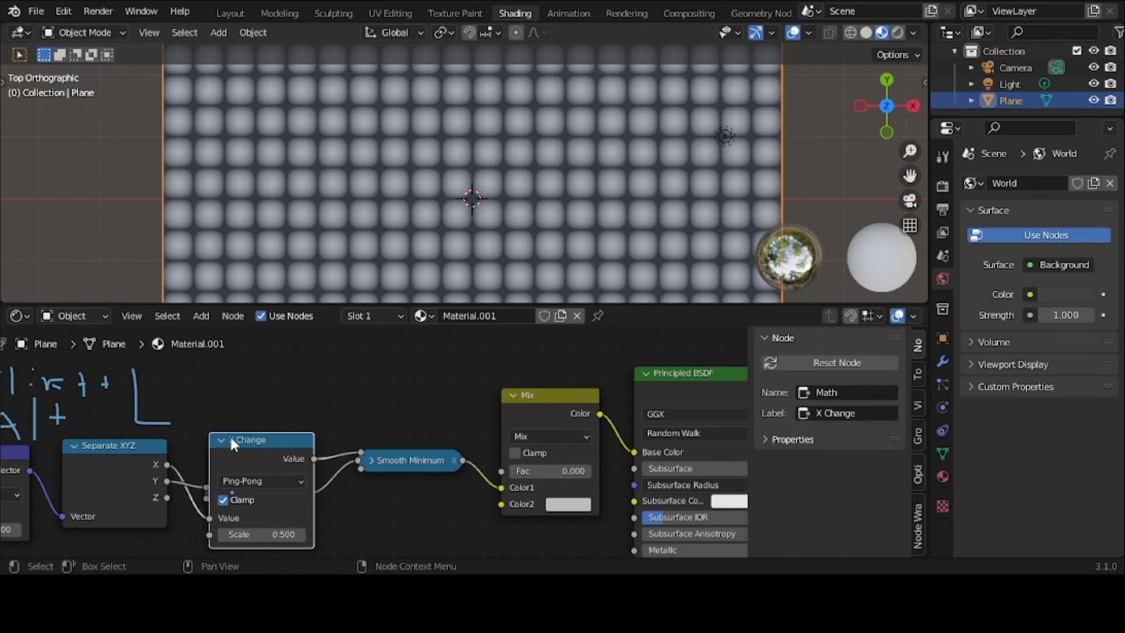
{"action": "left_click", "coordinate": [224, 437]}
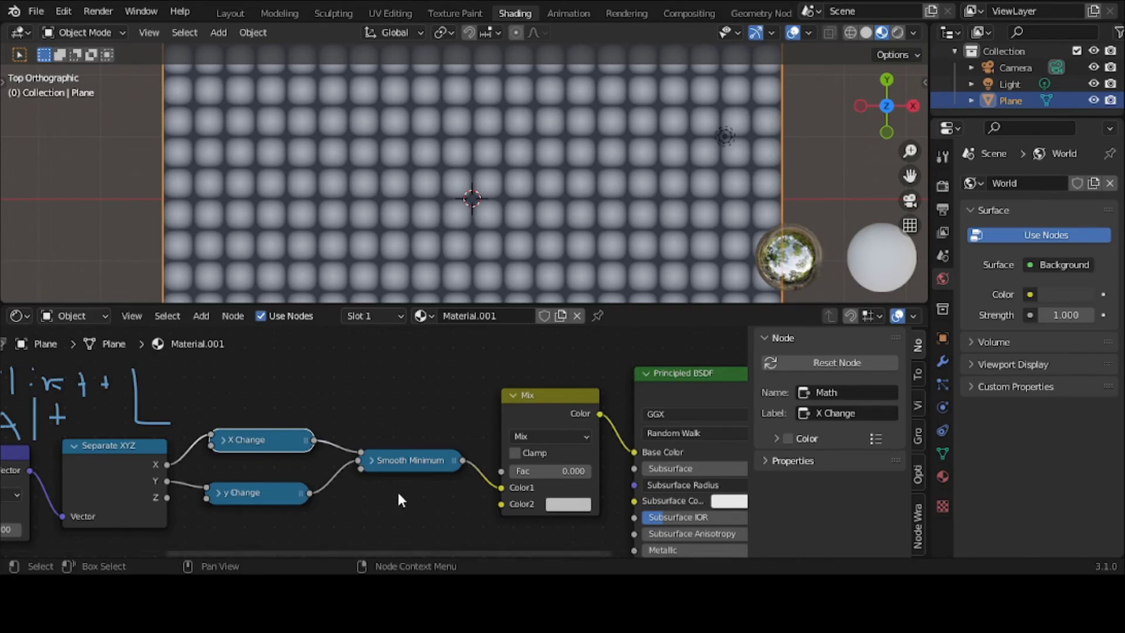
- Label the Smooth Minimum node "Smooth Corners" using the Add to Beginning option of Modify Labels
{"action": "left_click", "coordinate": [392, 458]}
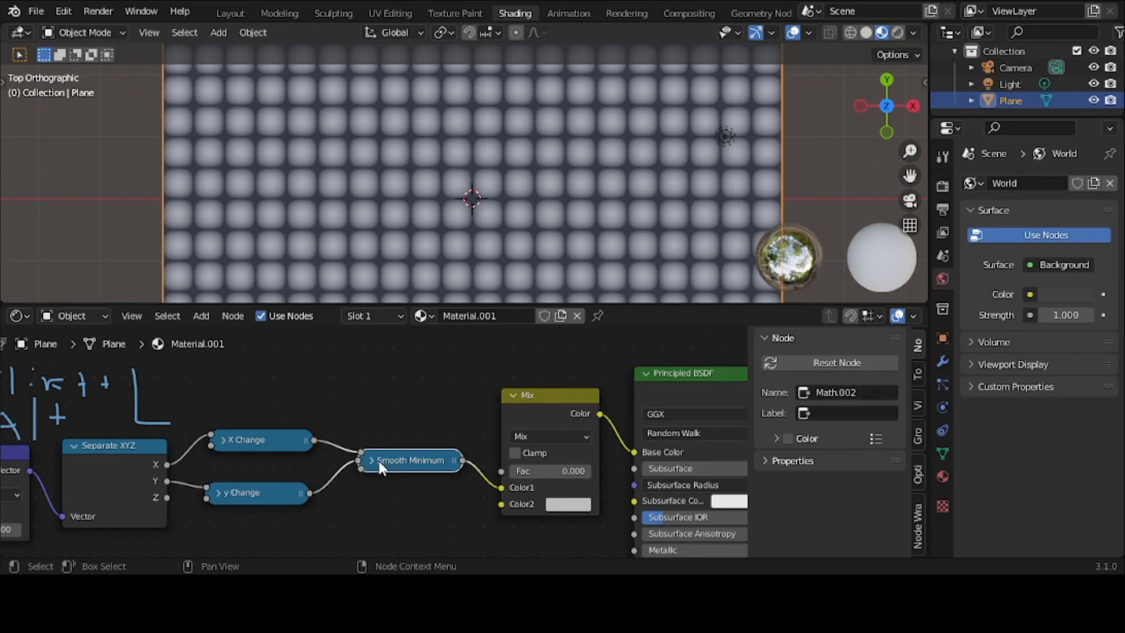
{"action": "key", "text": "shift+alt+l"}
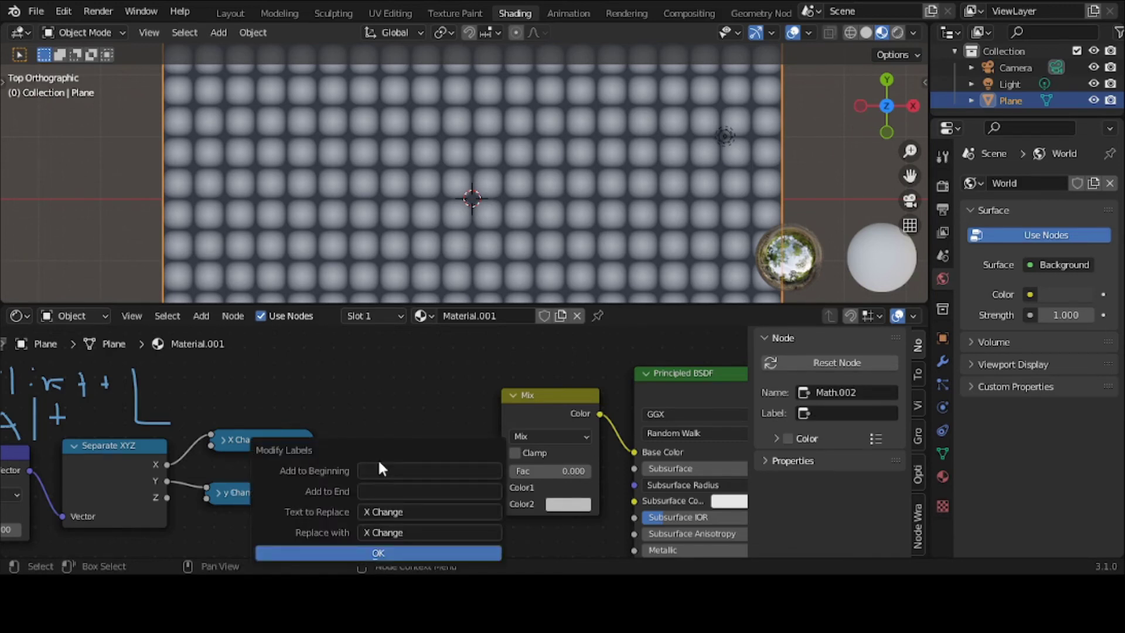
{"action": "left_click", "coordinate": [380, 468]}
{"action": "type", "text": "Smooth Corners"}
{"action": "left_click", "coordinate": [378, 554]}
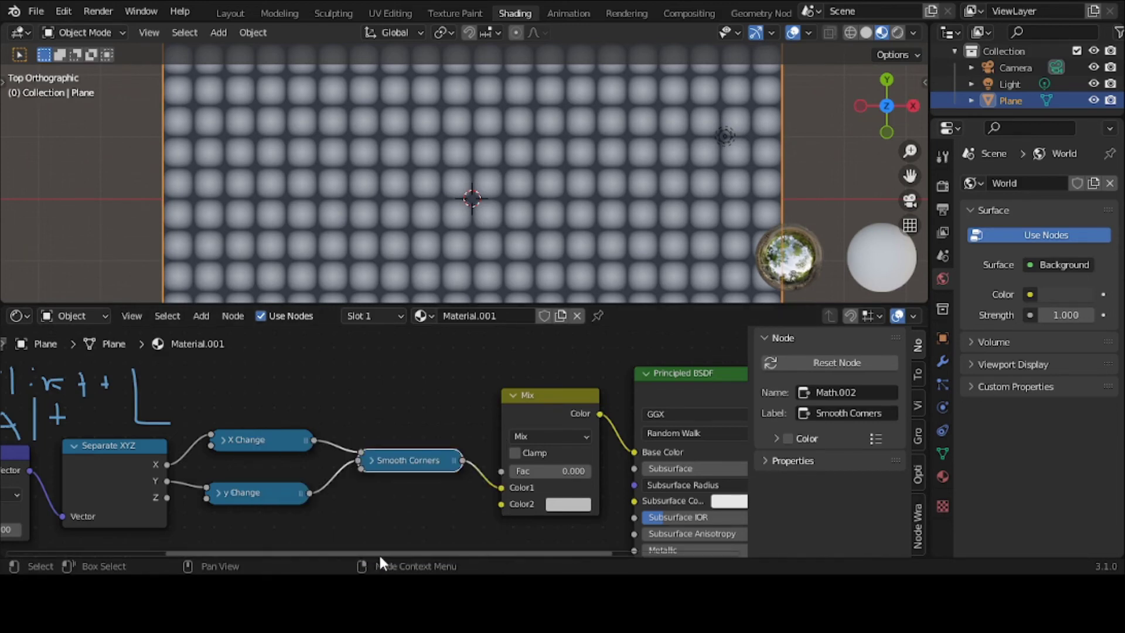